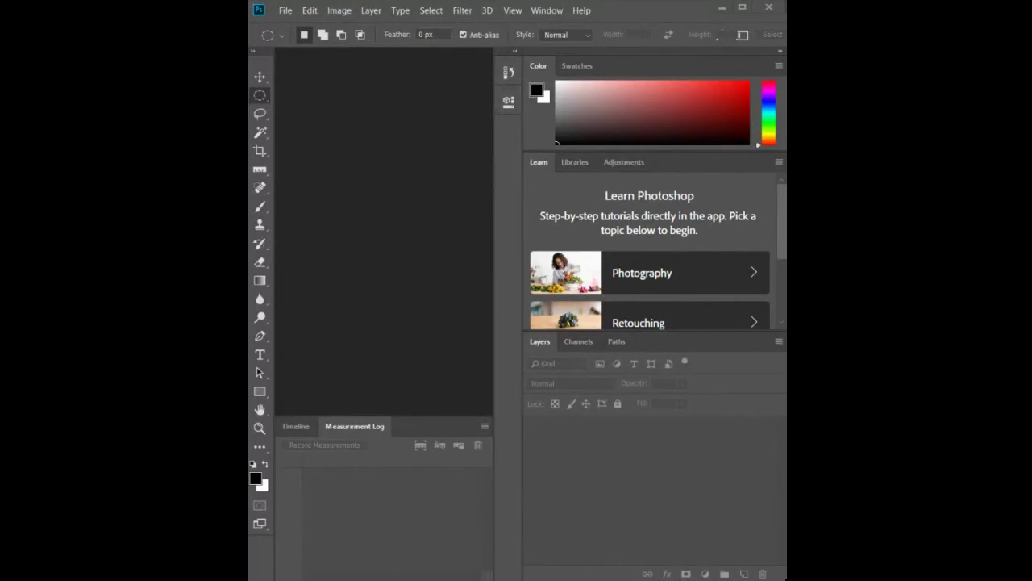
{"action": "left_click", "coordinate": [742, 7]}
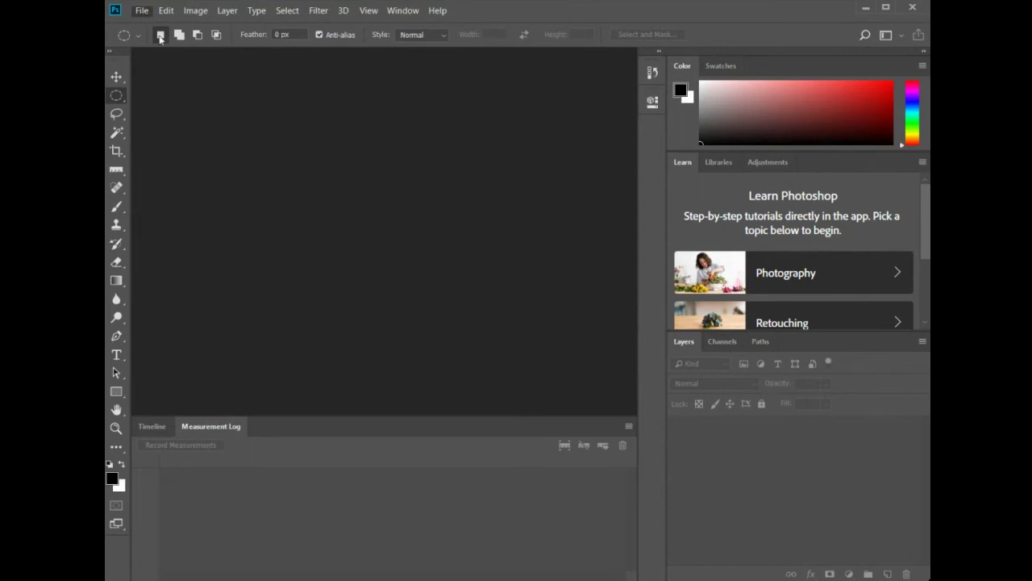
{"action": "key", "text": "ctrl+o"}
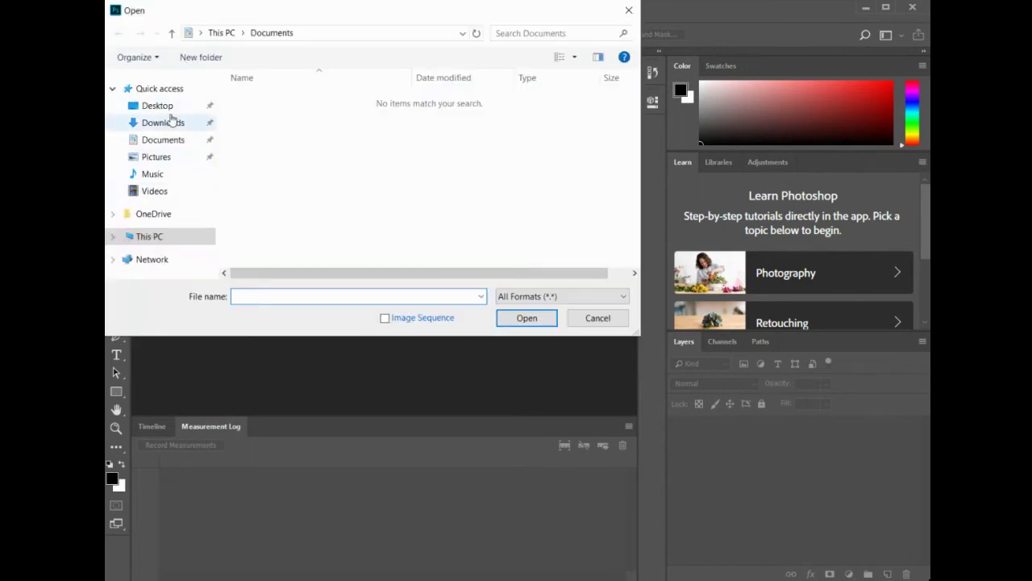
{"action": "left_click", "coordinate": [168, 107]}
{"action": "left_click", "coordinate": [354, 117]}
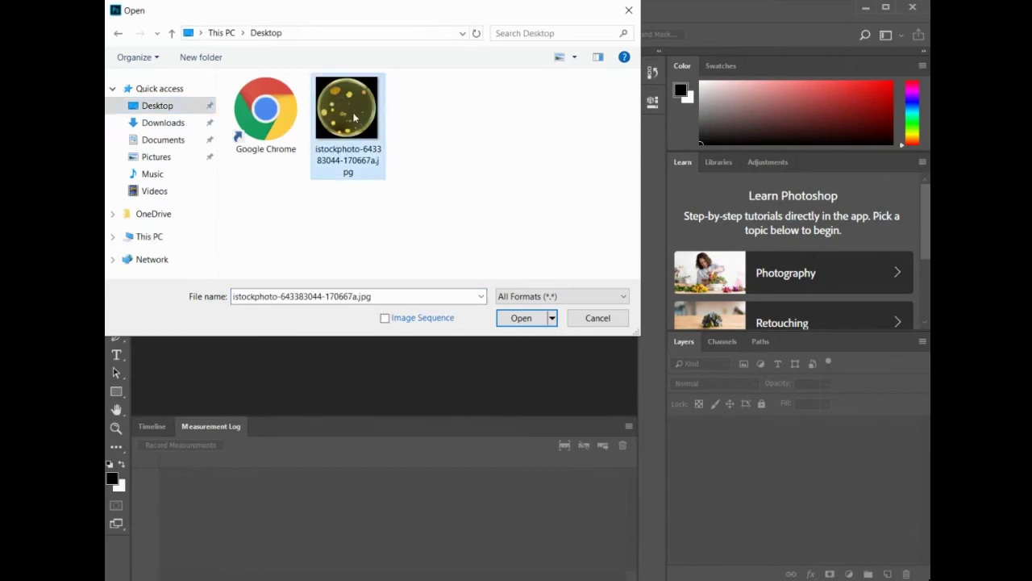
{"action": "left_click", "coordinate": [521, 317]}
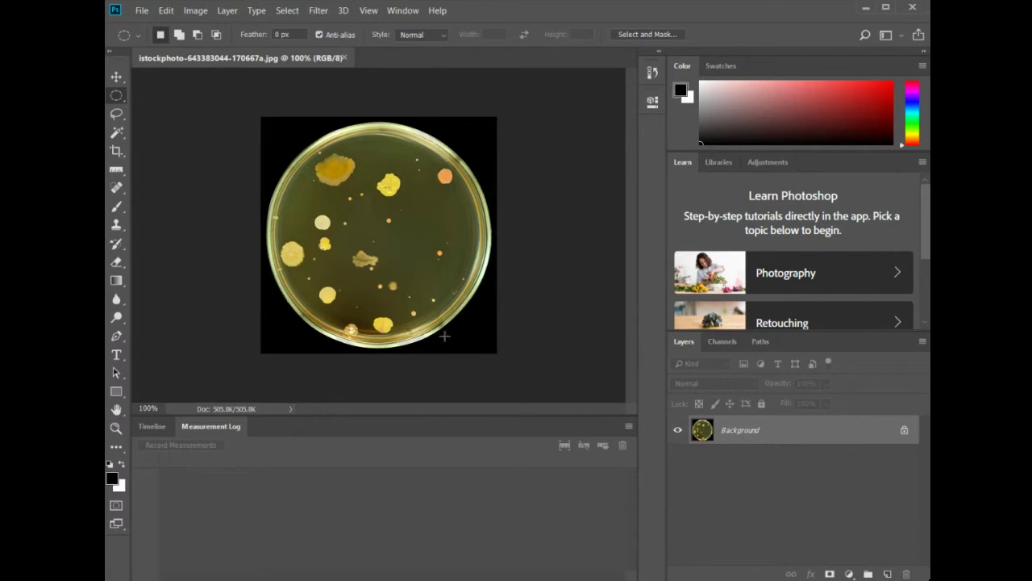
Switch the marquee tool from Rectangular to Elliptical Marquee in the toolbar flyout.
{"action": "left_click", "coordinate": [116, 78]}
{"action": "left_click", "coordinate": [117, 93]}
{"action": "left_click", "coordinate": [116, 78]}
{"action": "left_click", "coordinate": [117, 95]}
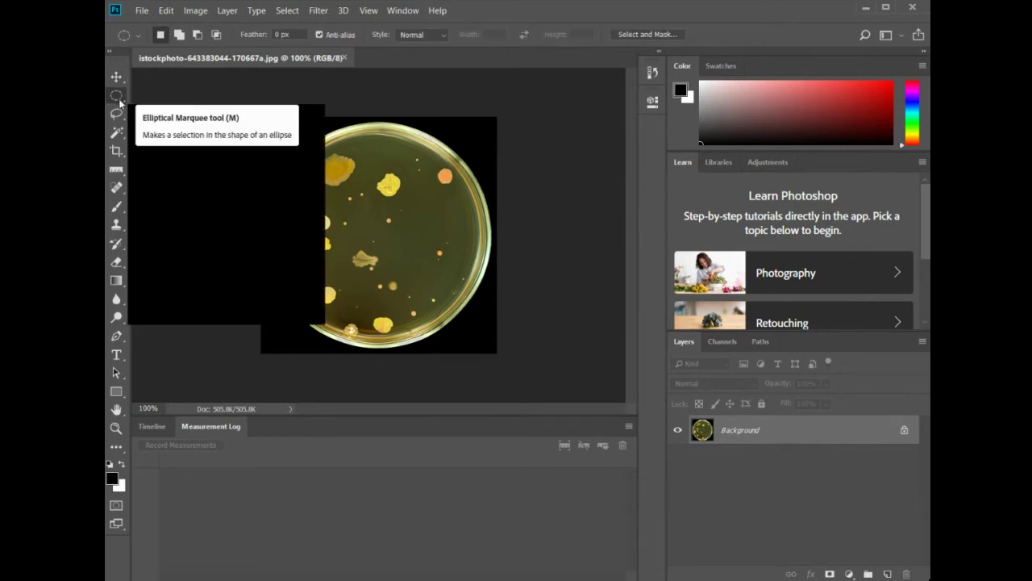
{"action": "right_click", "coordinate": [119, 99]}
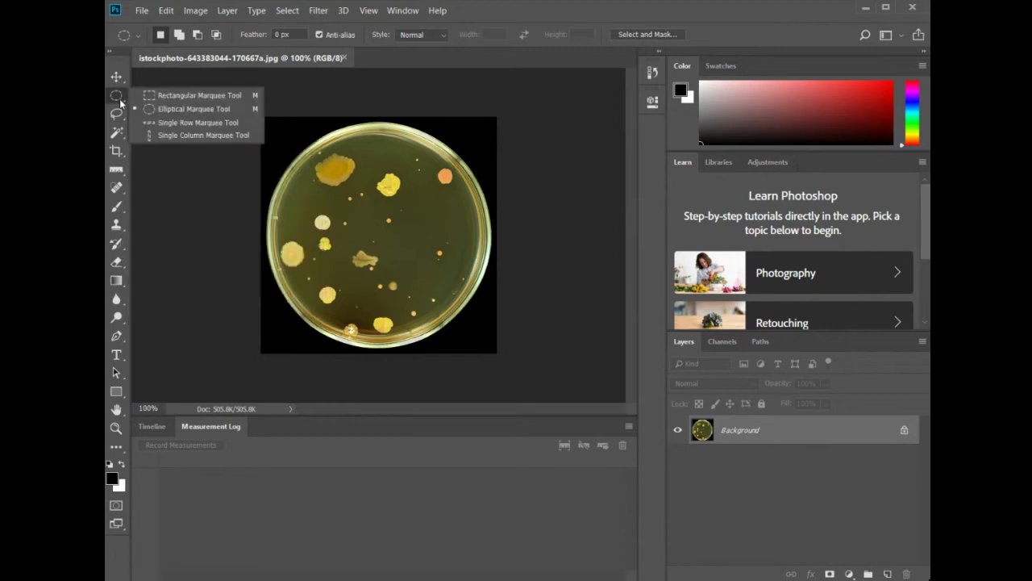
{"action": "left_click", "coordinate": [141, 97]}
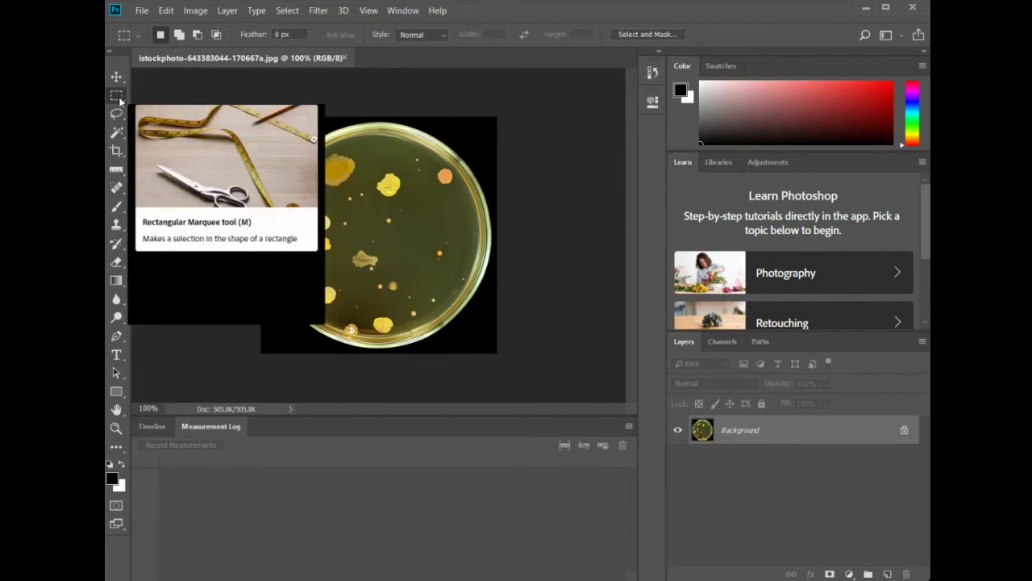
{"action": "left_click", "coordinate": [117, 97]}
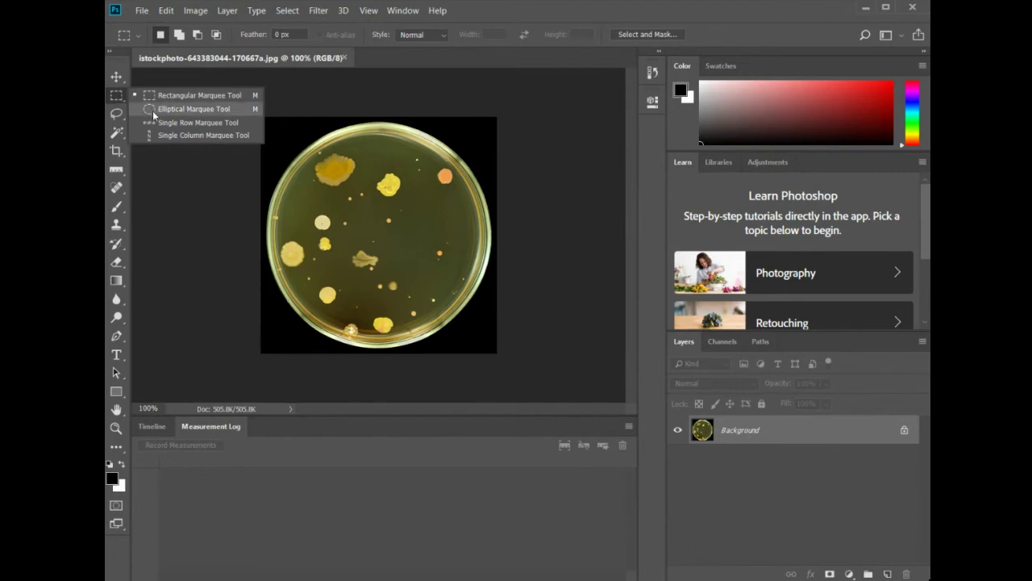
{"action": "left_click", "coordinate": [152, 111]}
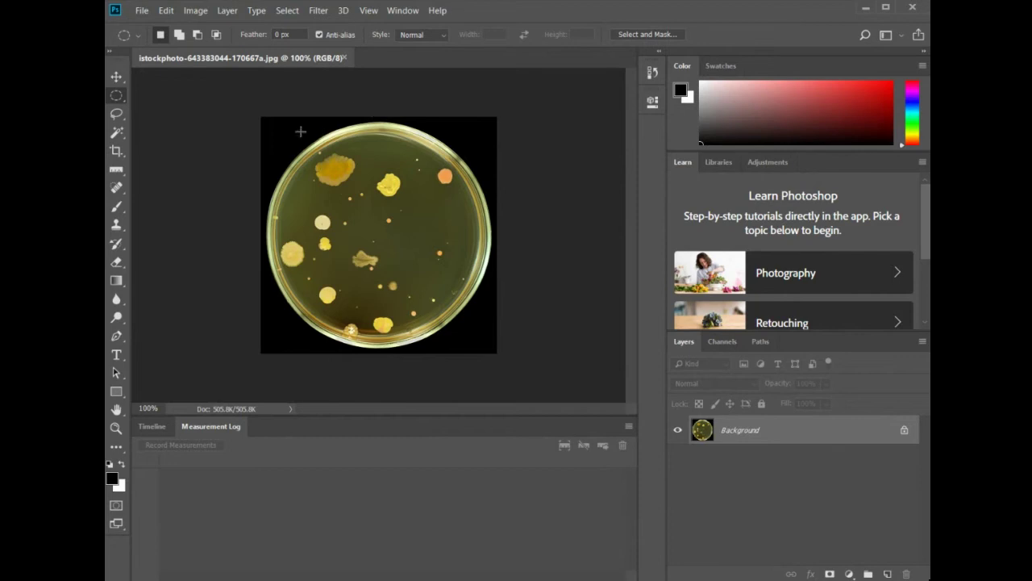
Discard a trial ellipse over the top-left colony and draw an ellipse around the whole dish.
{"action": "left_click_drag", "start_coordinate": [273, 126], "coordinate": [370, 219]}
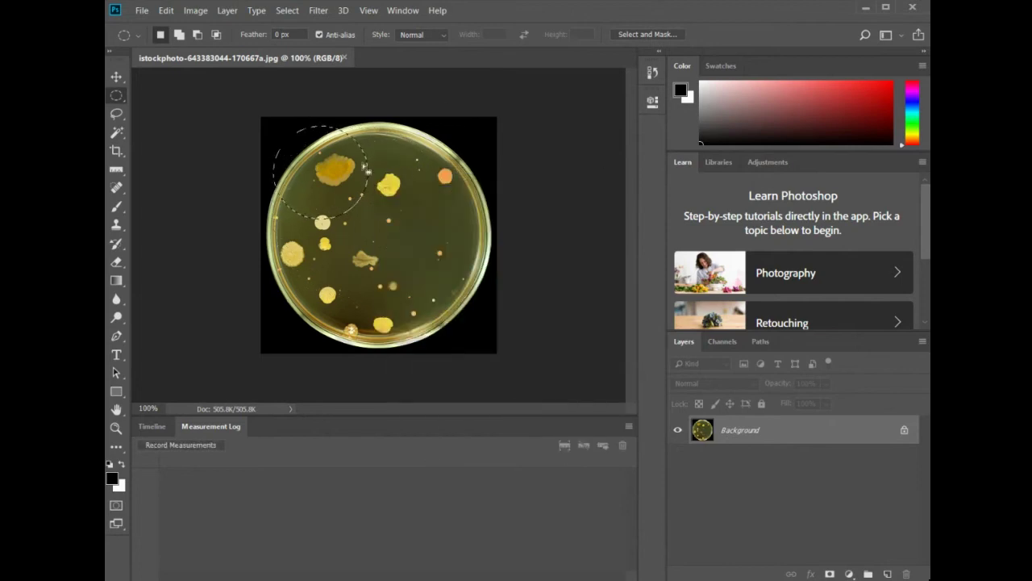
{"action": "left_click", "coordinate": [267, 181]}
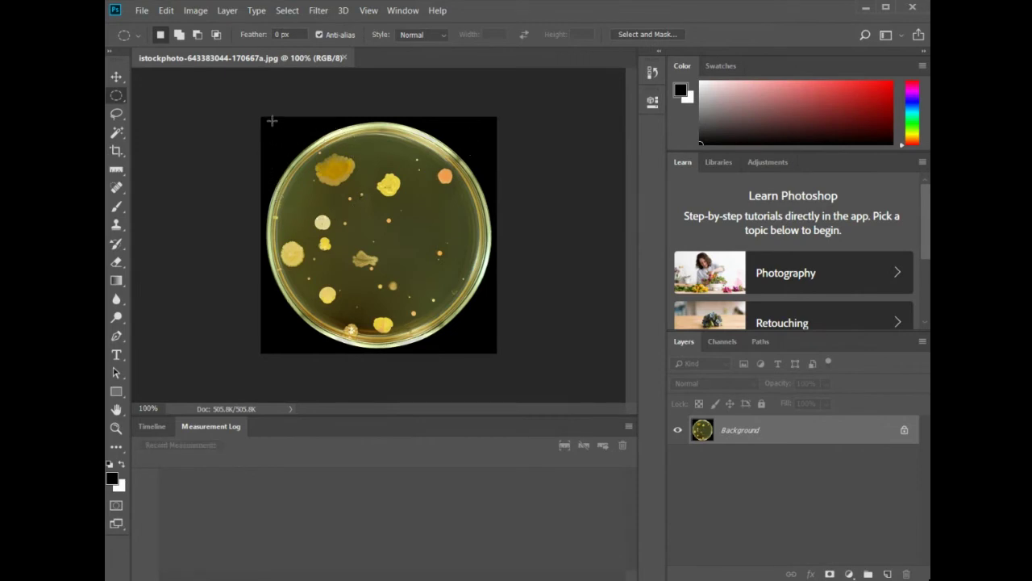
{"action": "left_click_drag", "start_coordinate": [269, 119], "coordinate": [480, 342]}
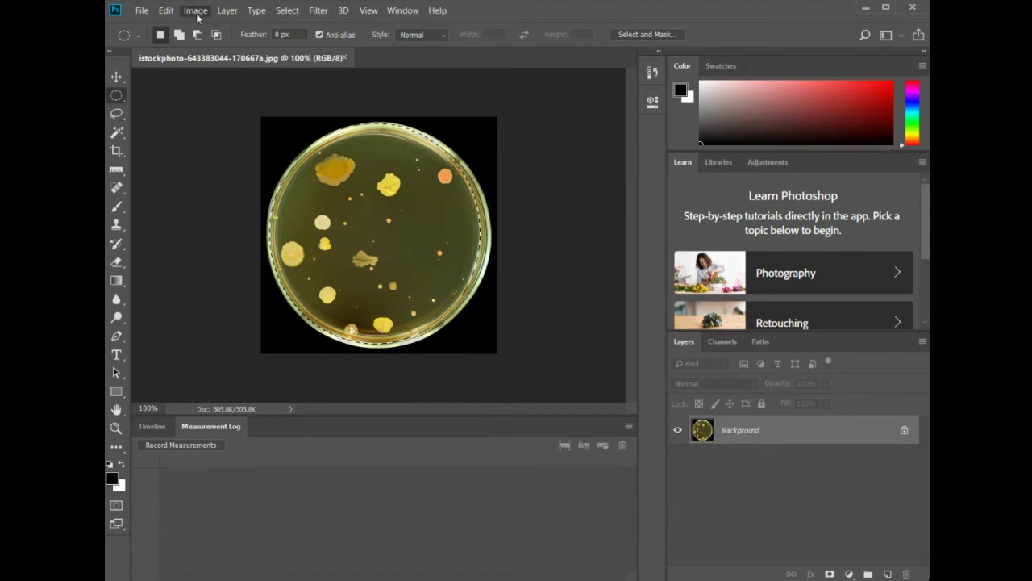
Record the dish selection as Measurement 7 and enlarge the Measurement Log panel.
{"action": "mouse_move", "coordinate": [298, 292]}
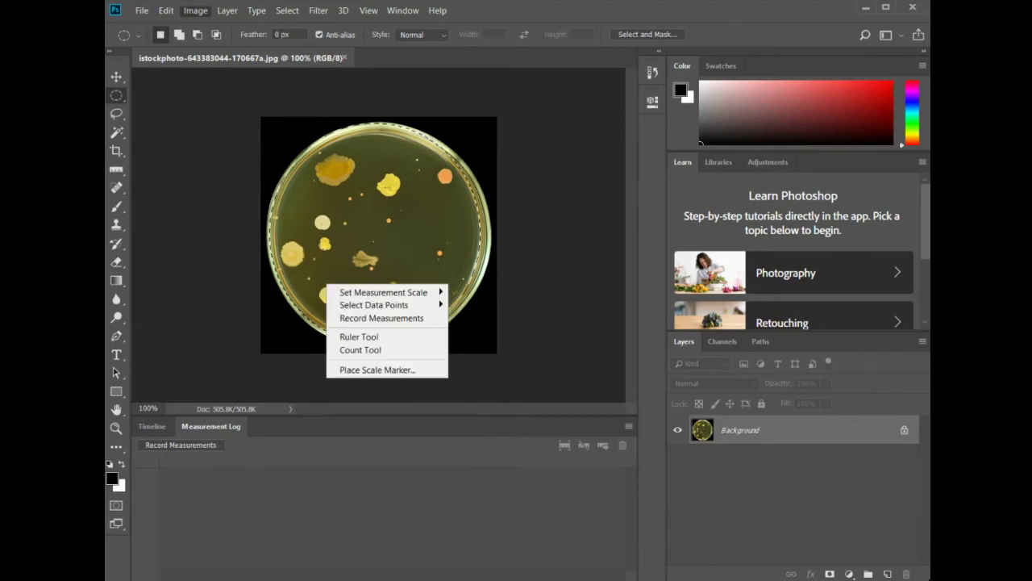
{"action": "left_click", "coordinate": [361, 319]}
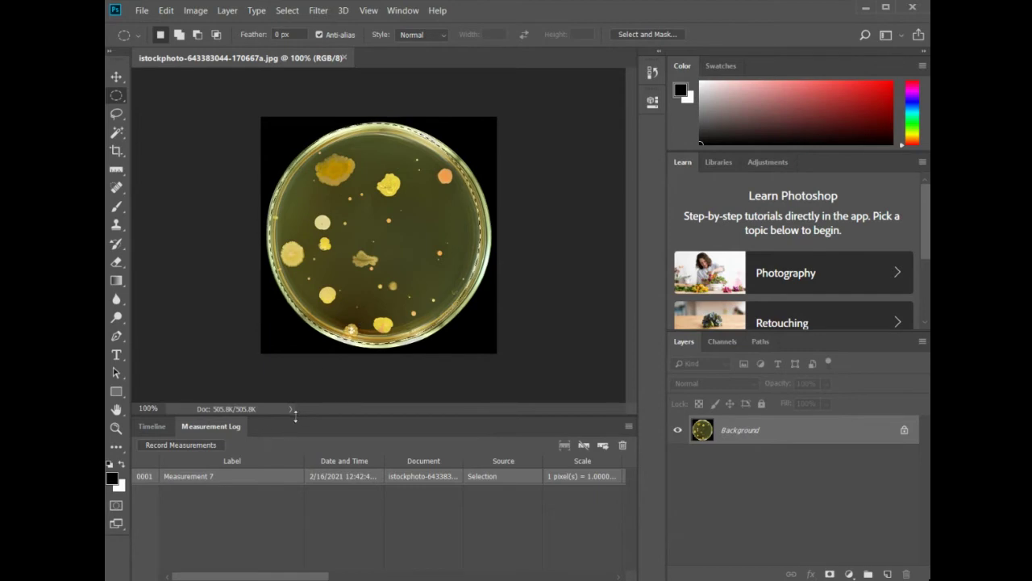
{"action": "left_click_drag", "start_coordinate": [295, 411], "coordinate": [294, 394]}
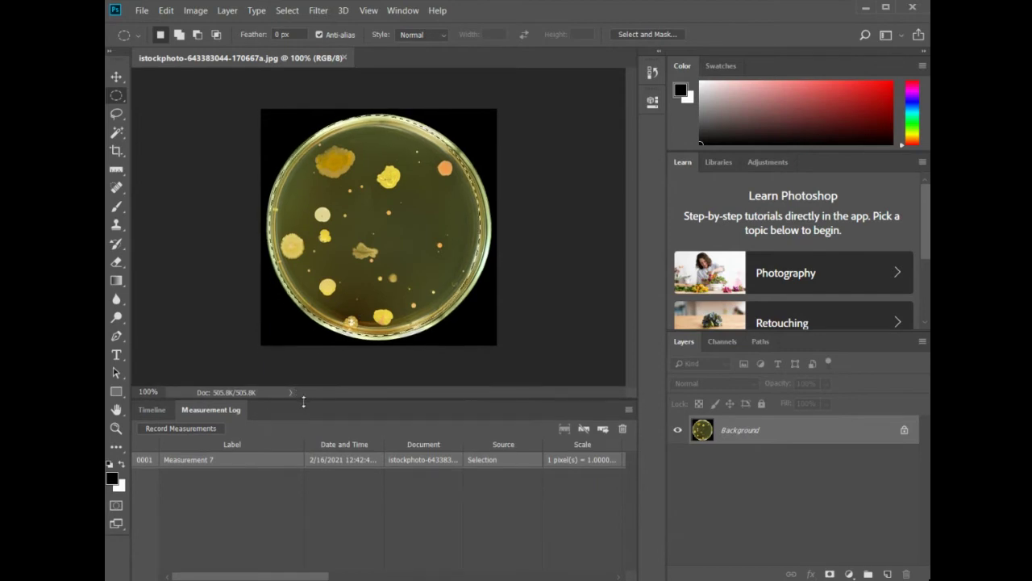
Maximize the window, review Measurement 7's area and perimeter, and deselect the dish.
{"action": "left_click", "coordinate": [885, 7]}
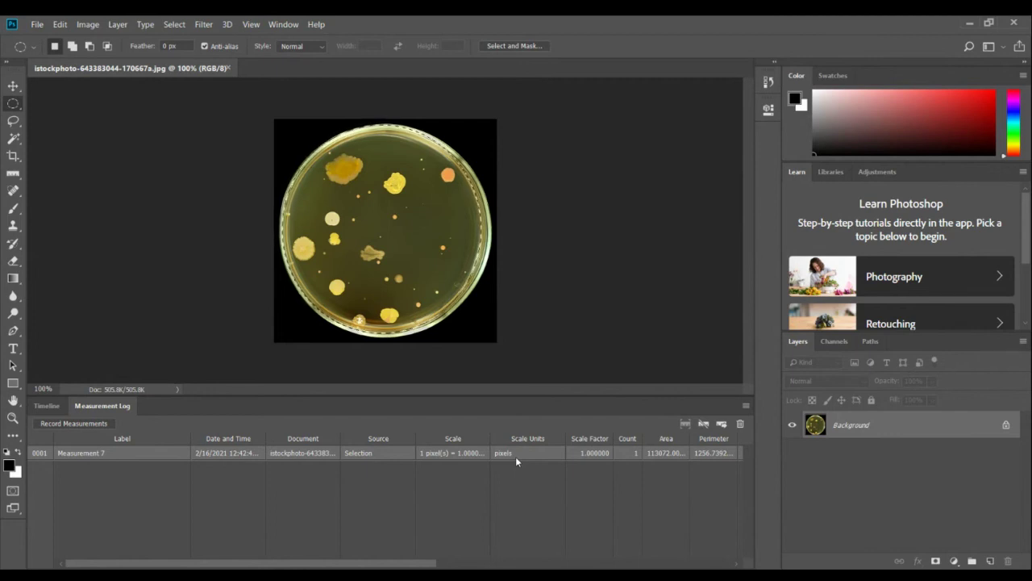
{"action": "left_click", "coordinate": [85, 151]}
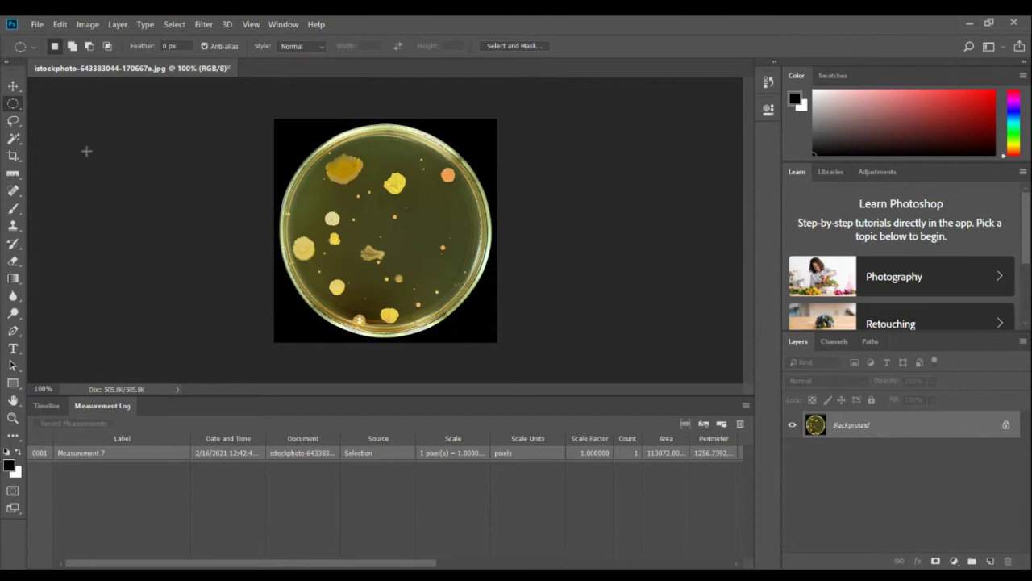
{"action": "left_click", "coordinate": [17, 143]}
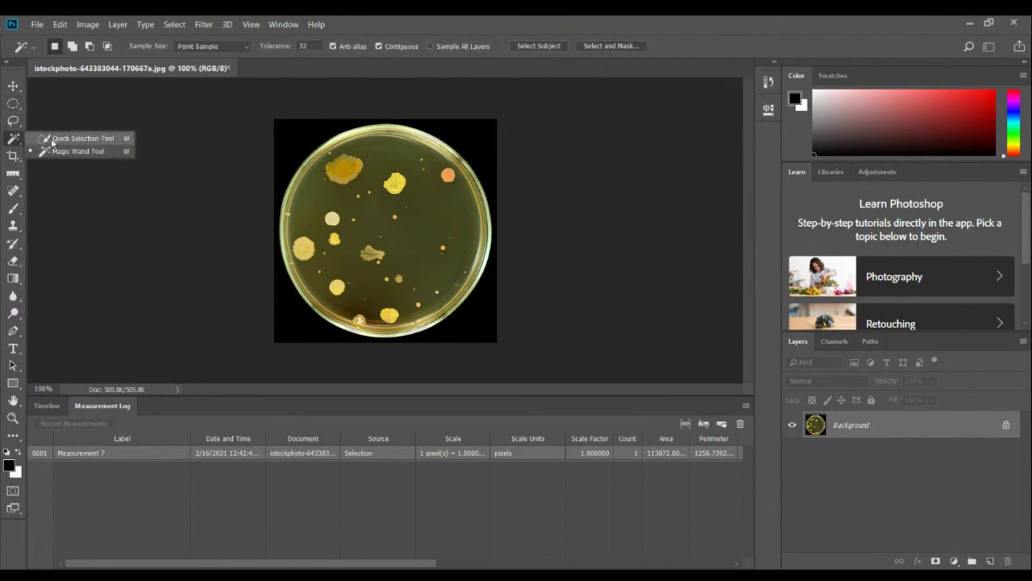
{"action": "left_click", "coordinate": [52, 139]}
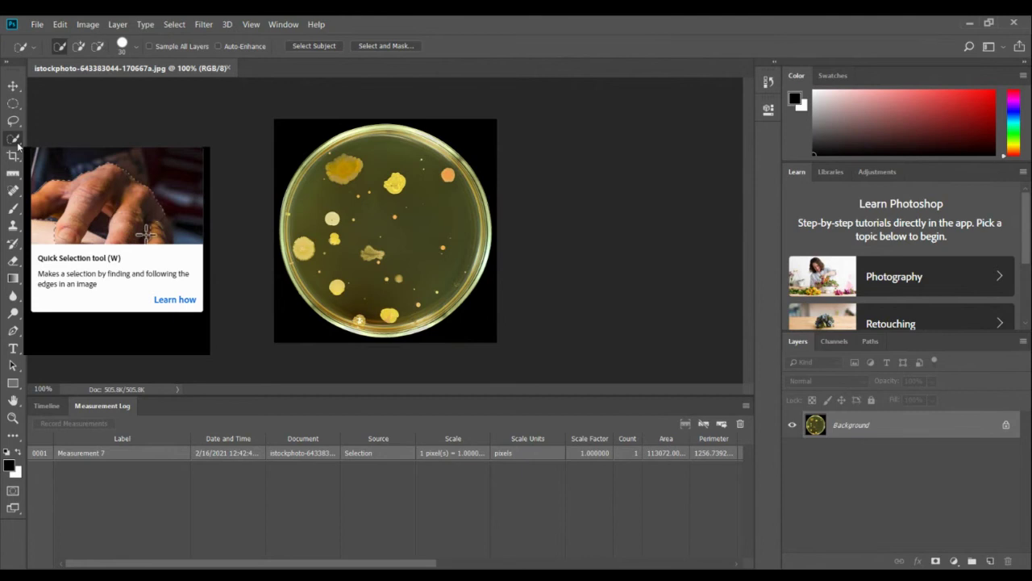
{"action": "right_click", "coordinate": [18, 145]}
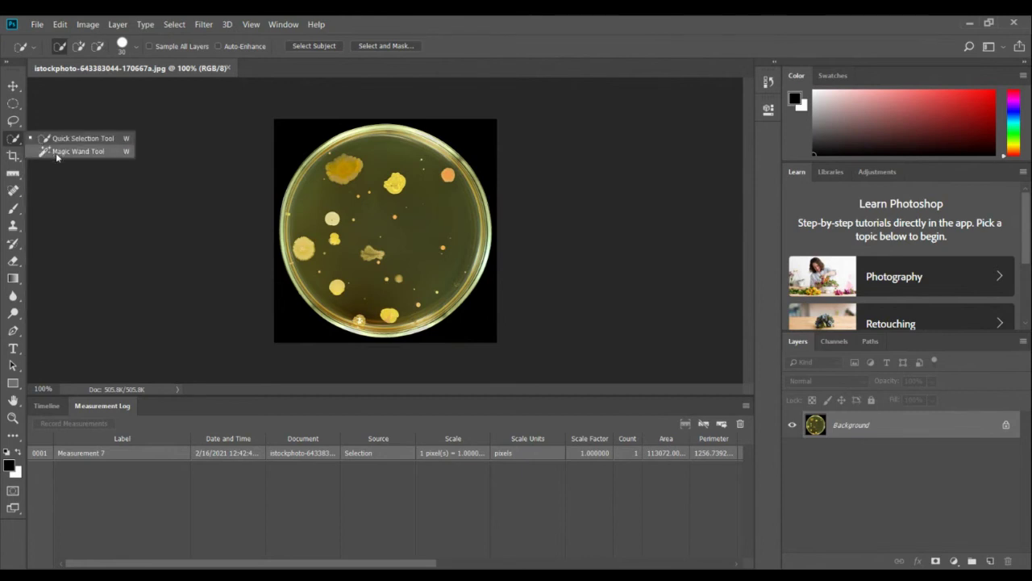
{"action": "left_click", "coordinate": [56, 153]}
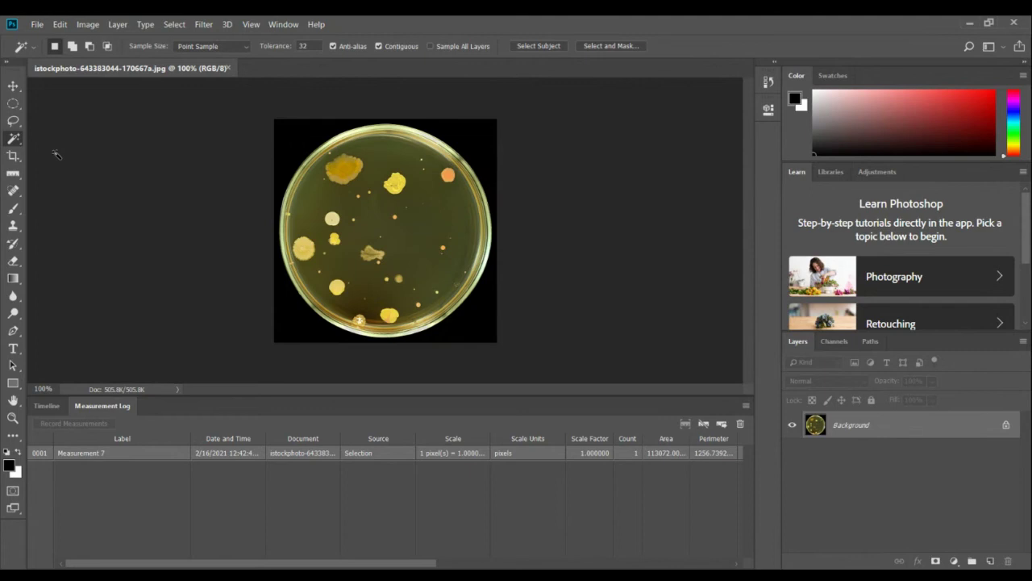
{"action": "left_click", "coordinate": [449, 175]}
{"action": "left_click", "coordinate": [351, 171], "text": "shift"}
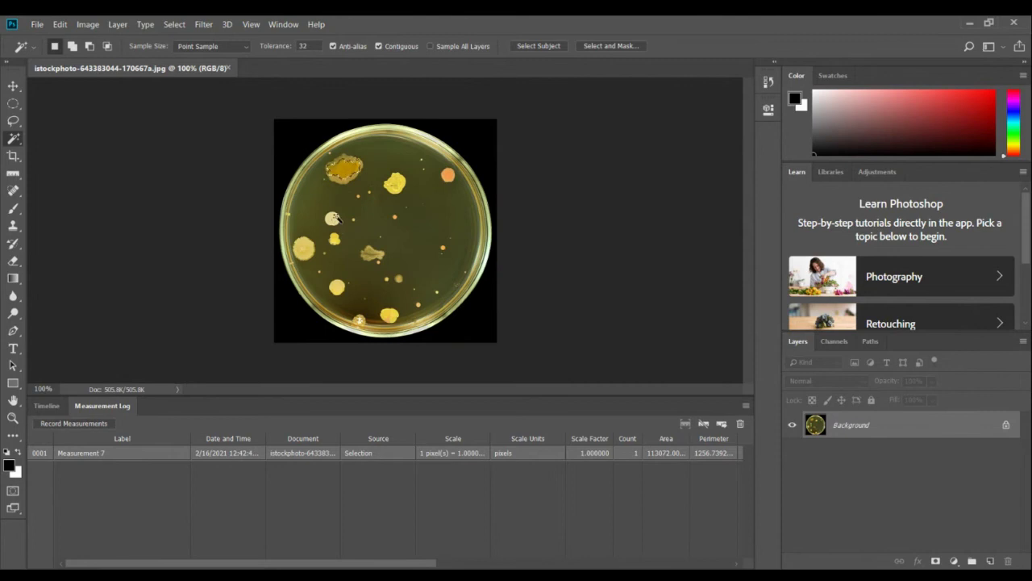
{"action": "left_click", "coordinate": [335, 218]}
{"action": "left_click", "coordinate": [448, 176]}
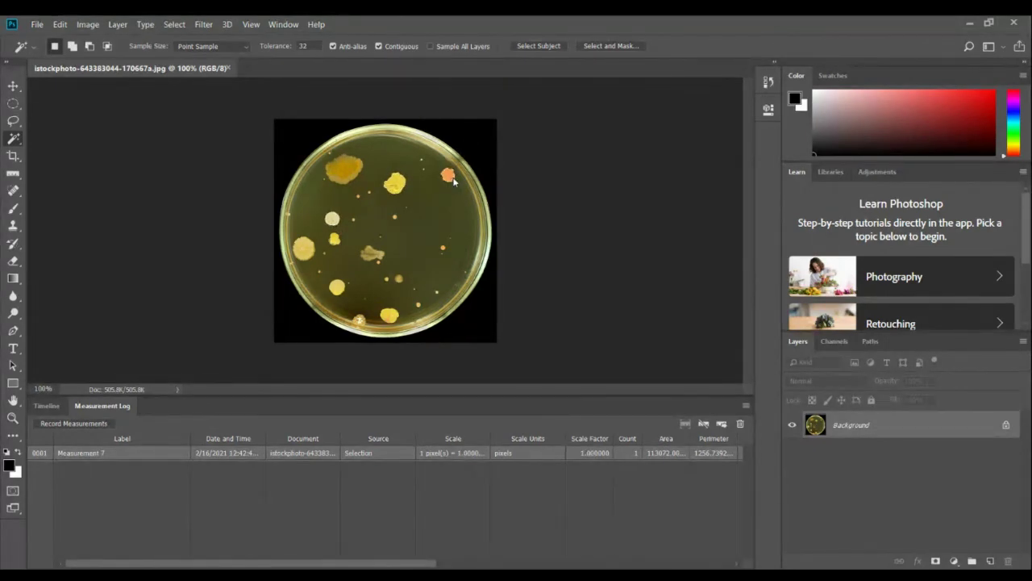
{"action": "left_click", "coordinate": [341, 172]}
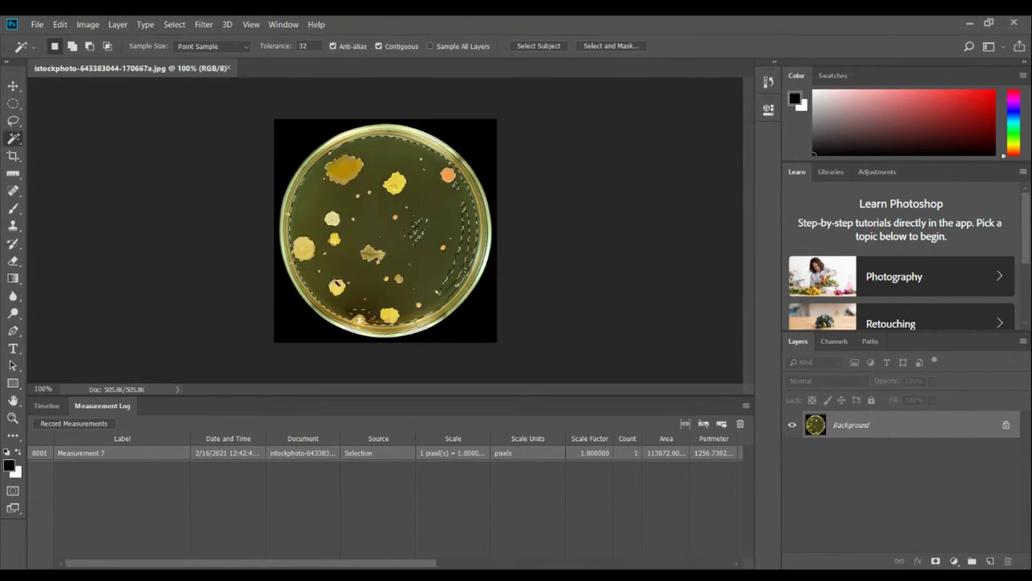
{"action": "left_click", "coordinate": [250, 287]}
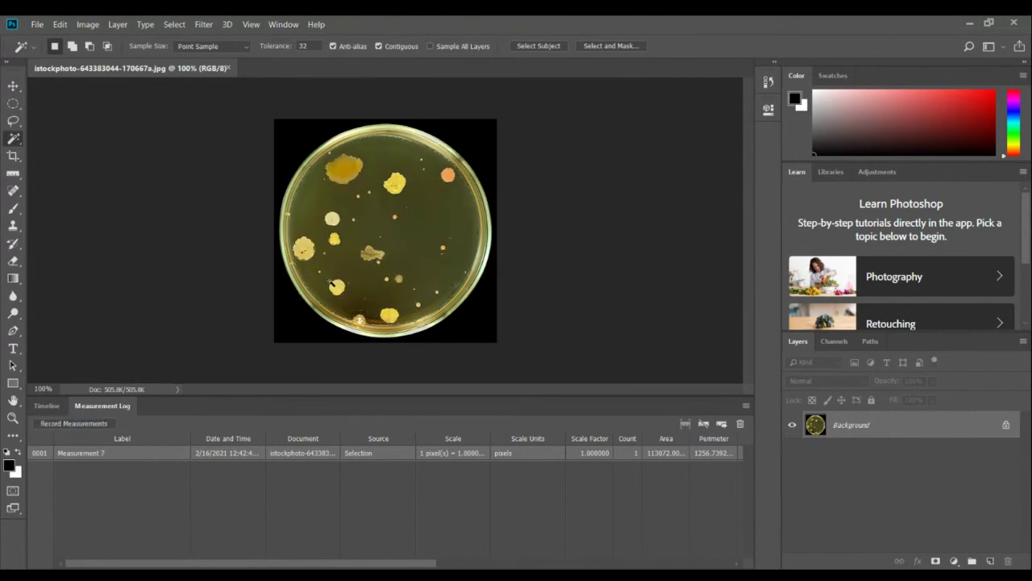
Try Magic Wand clicks on a small colony, the upper-left and orange colonies, and agar, ending on the left colony.
{"action": "left_click", "coordinate": [339, 289]}
{"action": "left_click", "coordinate": [343, 160]}
{"action": "left_click", "coordinate": [448, 175]}
{"action": "left_click", "coordinate": [313, 264]}
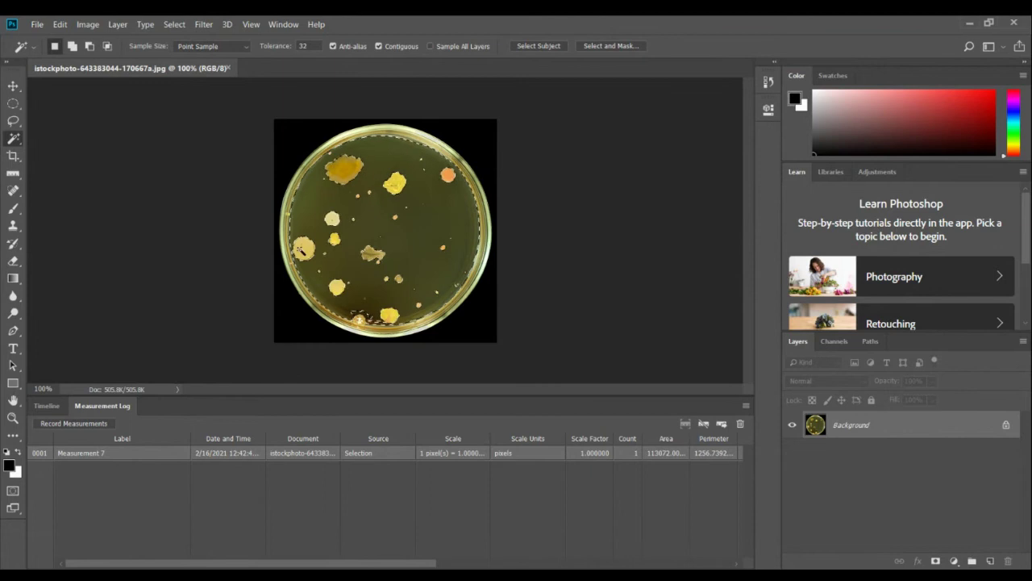
{"action": "left_click", "coordinate": [310, 253]}
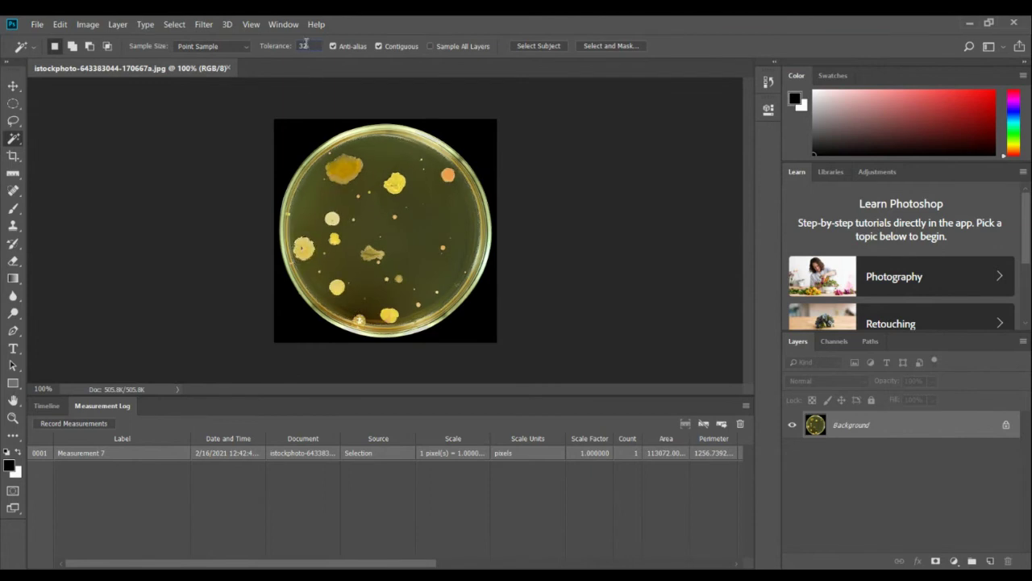
Try Tolerance 100, then 32, selecting the agar and the large orange colony.
{"action": "double_click", "coordinate": [303, 46]}
{"action": "type", "text": "100"}
{"action": "key", "text": "Return"}
{"action": "left_click", "coordinate": [308, 47]}
{"action": "type", "text": "32"}
{"action": "left_click", "coordinate": [363, 175]}
{"action": "left_click", "coordinate": [363, 174]}
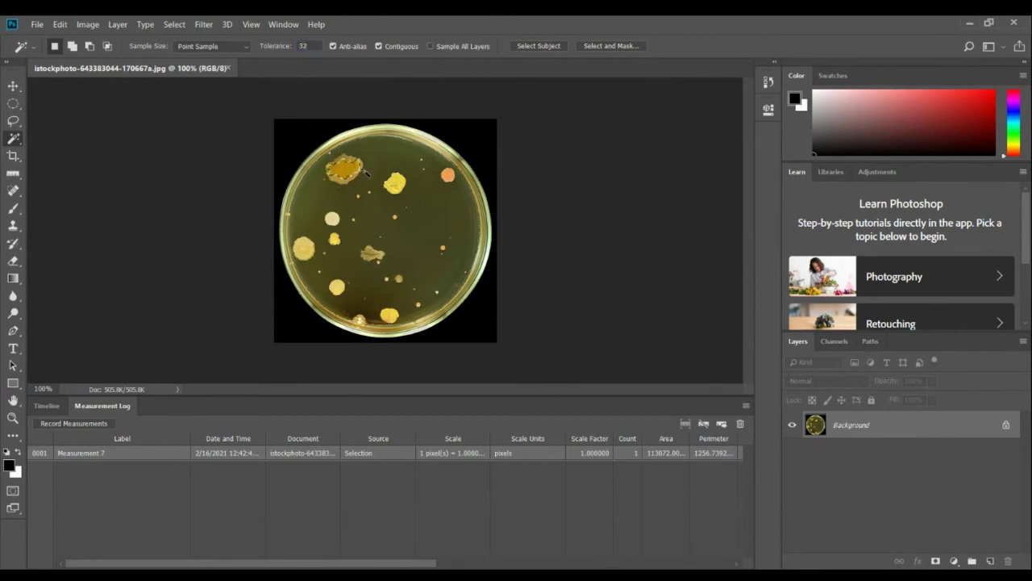
At Tolerance 100, select the black background and then the top-left colony.
{"action": "double_click", "coordinate": [313, 46]}
{"action": "type", "text": "100"}
{"action": "left_click", "coordinate": [315, 125]}
{"action": "left_click", "coordinate": [348, 175]}
Try a Tolerance of 300 and dismiss the out-of-range warning.
{"action": "left_click", "coordinate": [320, 45]}
{"action": "key", "text": "BackSpace"}
{"action": "key", "text": "BackSpace"}
{"action": "key", "text": "BackSpace"}
{"action": "type", "text": "300"}
{"action": "left_click", "coordinate": [540, 300]}
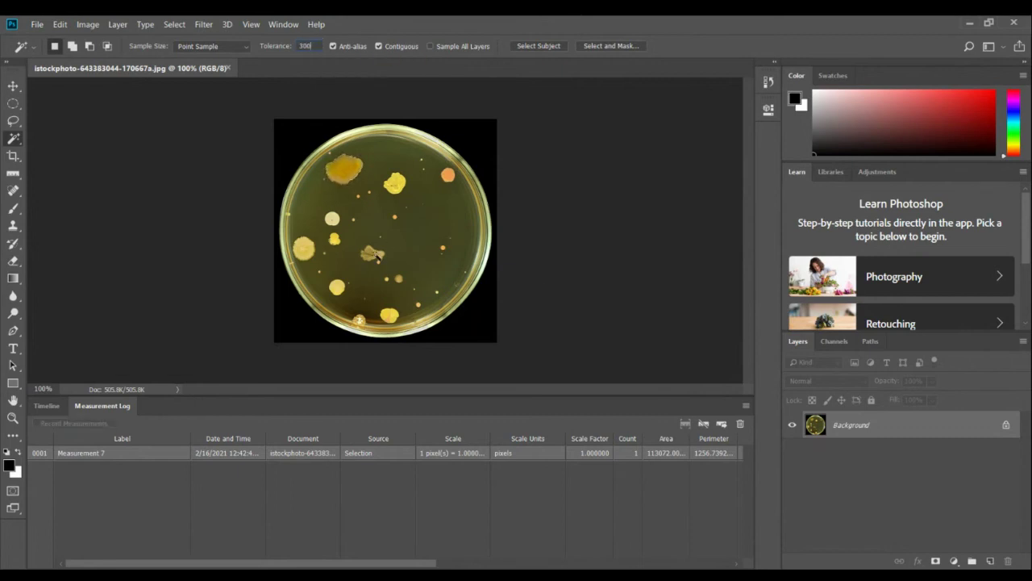
{"action": "left_click", "coordinate": [375, 255]}
{"action": "left_click", "coordinate": [519, 236]}
At Tolerance 150, select the whole petri dish and cancel the Fill dialog.
{"action": "left_click", "coordinate": [306, 46]}
{"action": "type", "text": "150"}
{"action": "left_click", "coordinate": [560, 185]}
{"action": "left_click", "coordinate": [374, 252]}
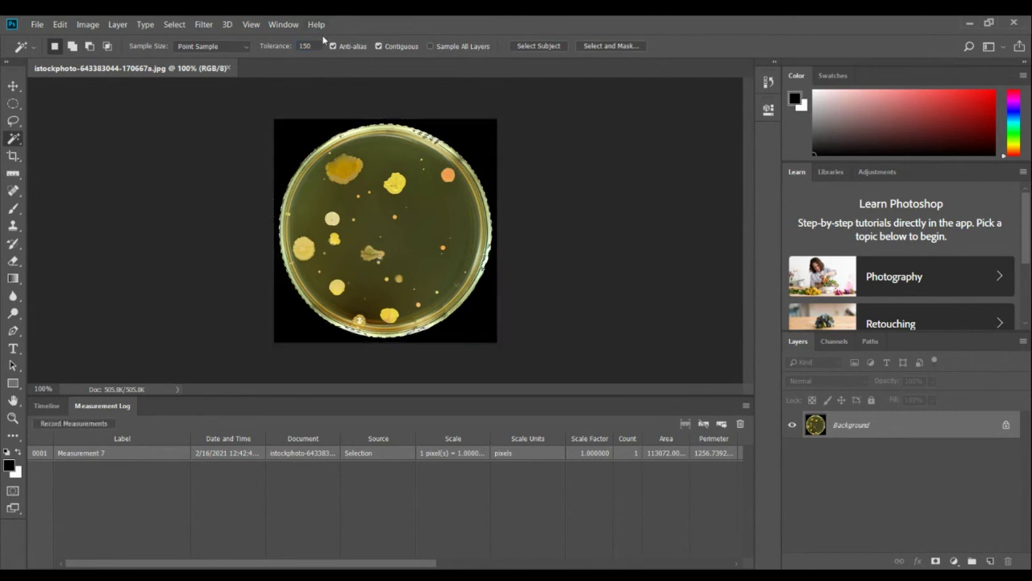
{"action": "key", "text": "Delete"}
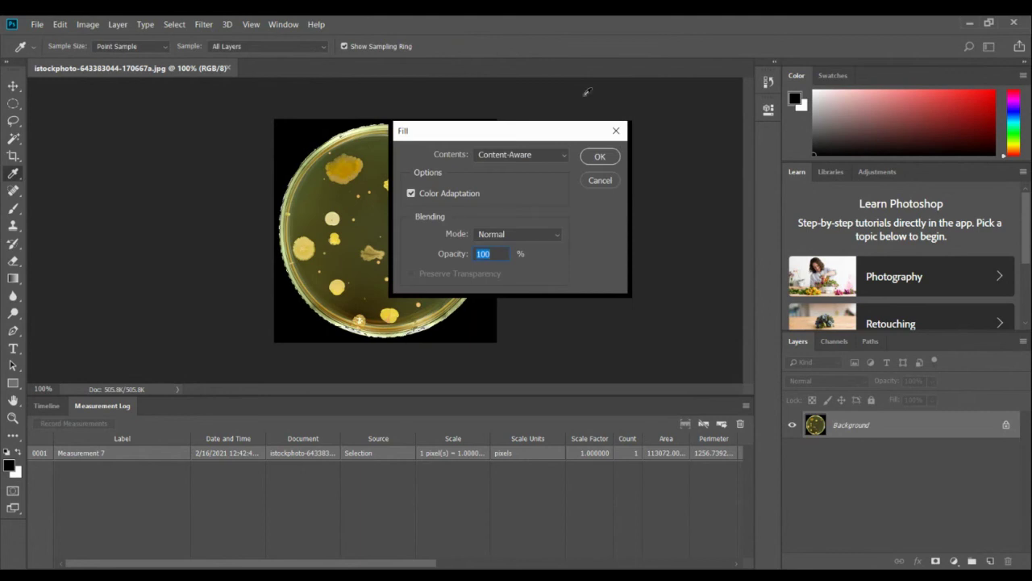
{"action": "left_click", "coordinate": [600, 180]}
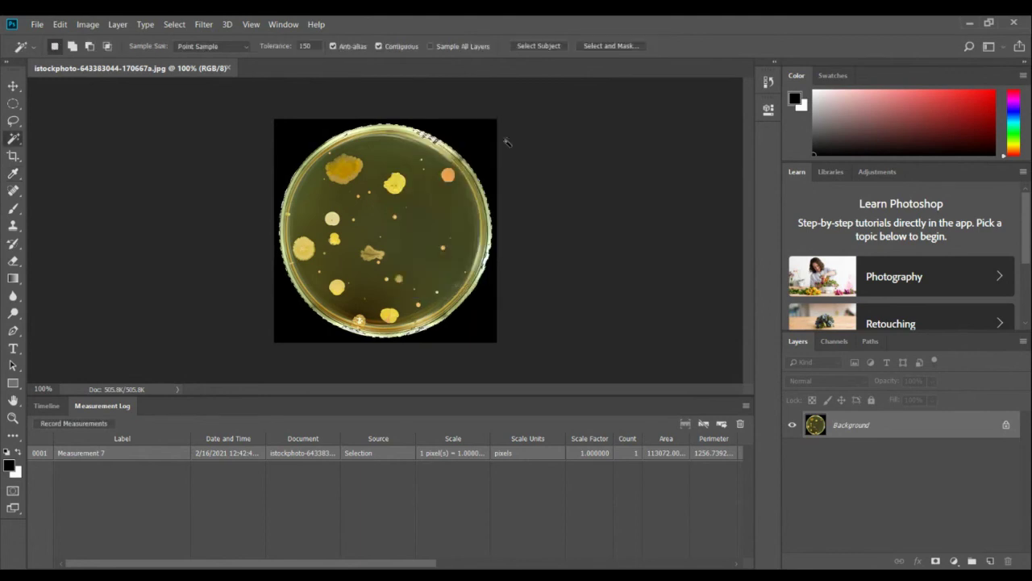
Set the Magic Wand Tolerance to 125.
{"action": "left_click", "coordinate": [313, 46]}
{"action": "key", "text": "BackSpace"}
{"action": "key", "text": "BackSpace"}
{"action": "key", "text": "BackSpace"}
{"action": "type", "text": "125"}
Select the dish at Tolerance 125, then the agar at Tolerance 75.
{"action": "left_click", "coordinate": [539, 180]}
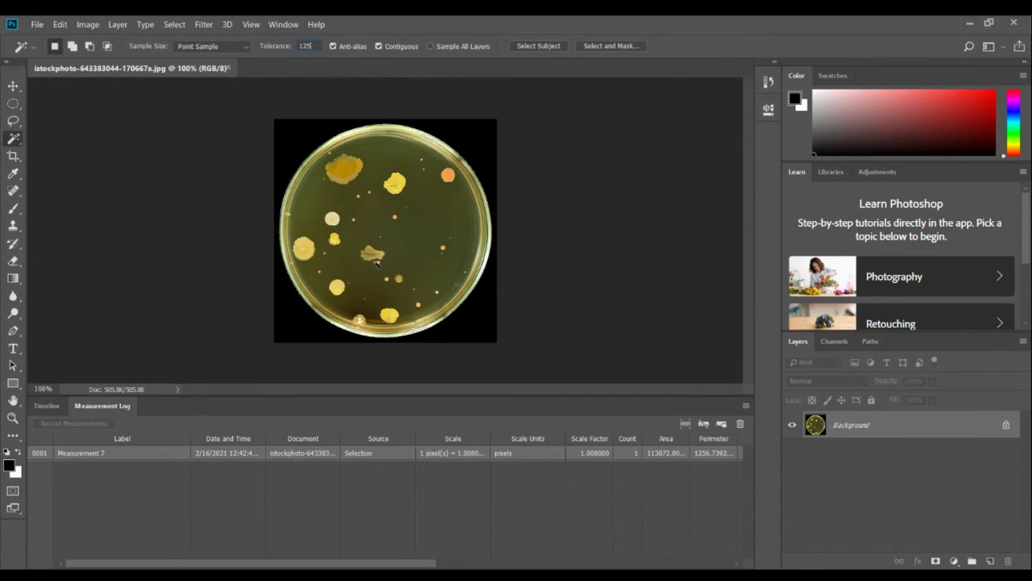
{"action": "left_click", "coordinate": [370, 258]}
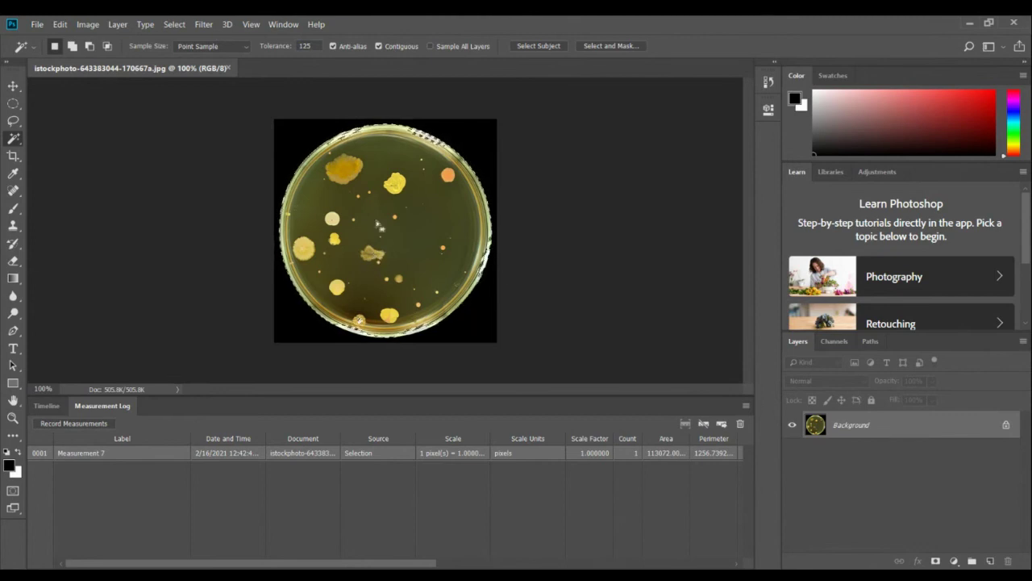
{"action": "double_click", "coordinate": [313, 46]}
{"action": "type", "text": "75"}
{"action": "key", "text": "ctrl+d"}
{"action": "left_click", "coordinate": [389, 263]}
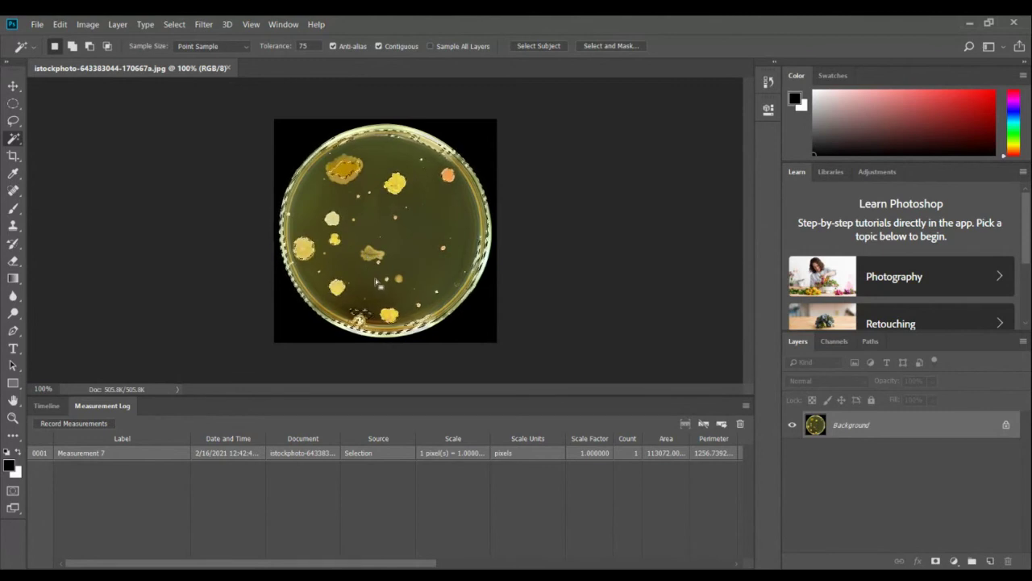
Deselect with Ctrl+D and reset Tolerance to 32.
{"action": "key", "text": "ctrl+d"}
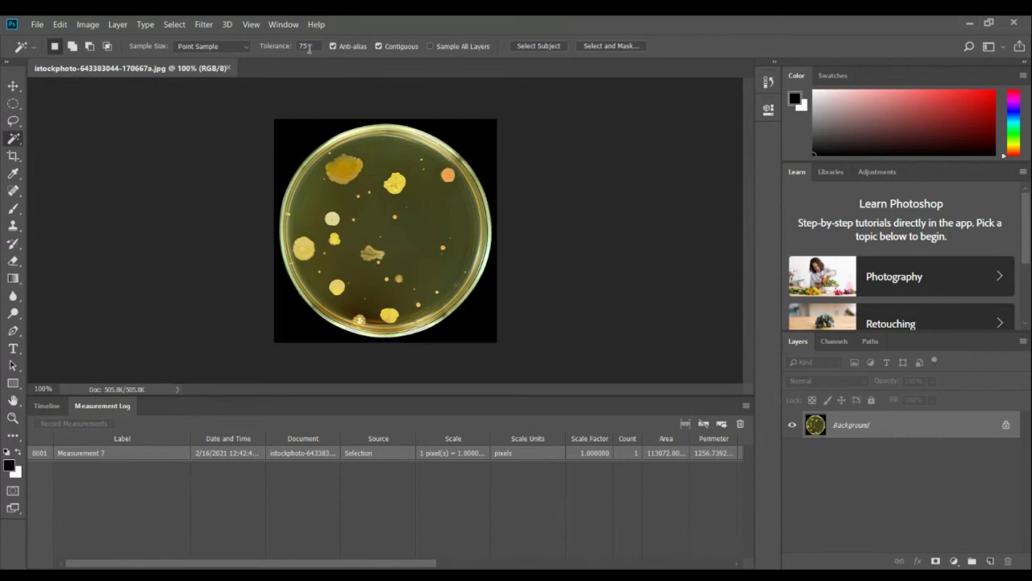
{"action": "left_click", "coordinate": [309, 48]}
{"action": "type", "text": "32"}
Magic Wand-select the orange, yellow and large top-left colonies, toggling Shift for add mode.
{"action": "left_click", "coordinate": [450, 175]}
{"action": "left_click", "coordinate": [396, 183], "text": "shift"}
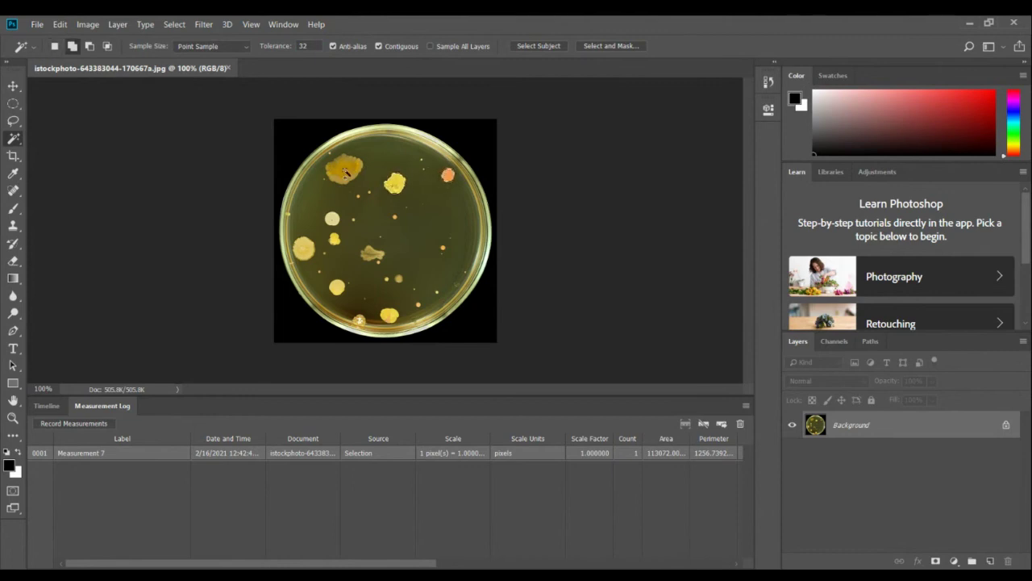
{"action": "left_click", "coordinate": [346, 172], "text": "shift"}
{"action": "key", "text": "shift"}
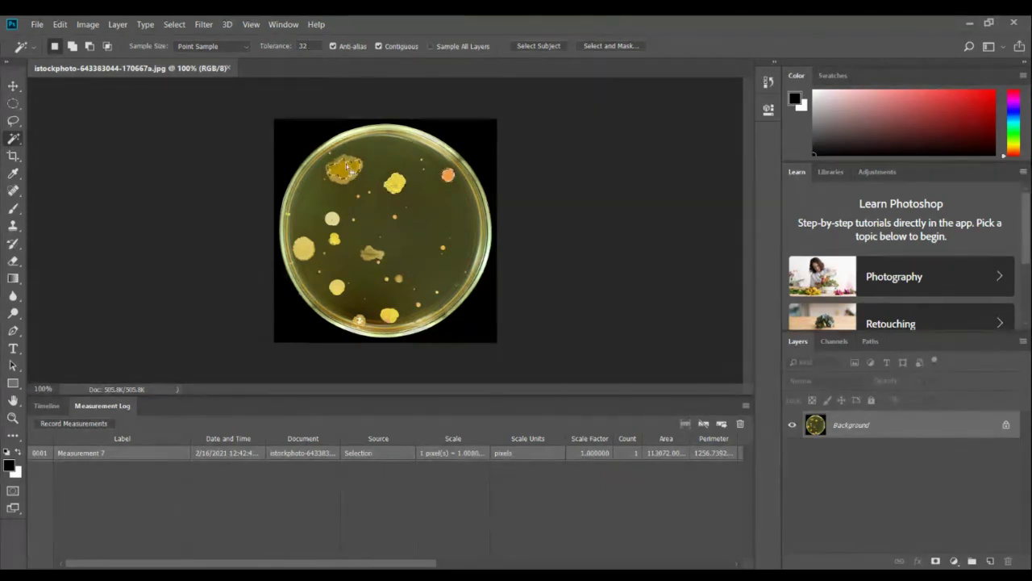
{"action": "key", "text": "shift"}
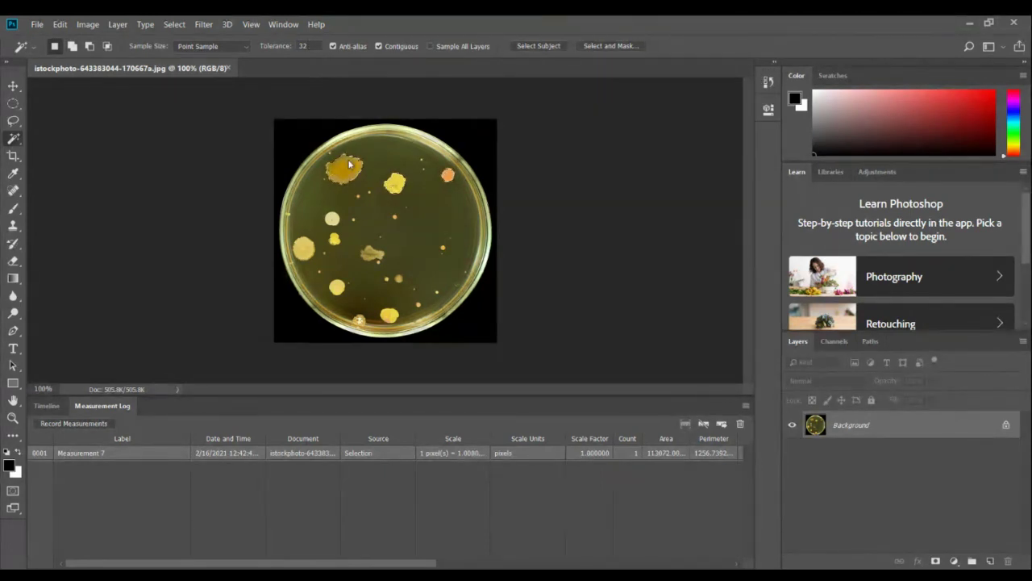
Add the rest of the top-left colony, two small colonies and the brown colony.
{"action": "left_click", "coordinate": [359, 165], "text": "shift"}
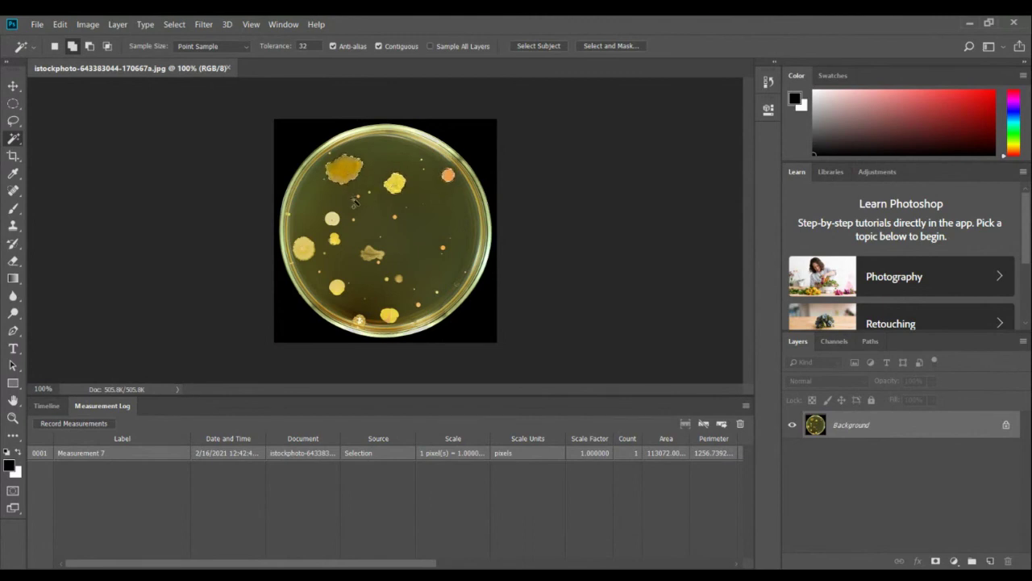
{"action": "left_click", "coordinate": [334, 220], "text": "shift"}
{"action": "left_click", "coordinate": [339, 245], "text": "shift"}
{"action": "left_click", "coordinate": [376, 255], "text": "shift"}
Drop an accidental agar selection with Ctrl+D and return to add-to-selection mode.
{"action": "left_click", "coordinate": [379, 219], "text": "shift"}
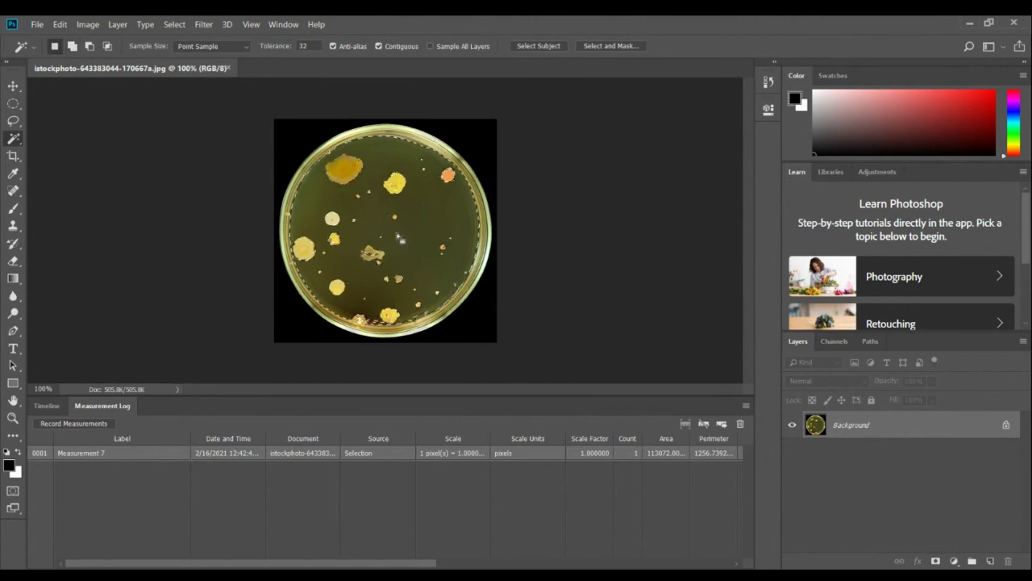
{"action": "key", "text": "ctrl+d"}
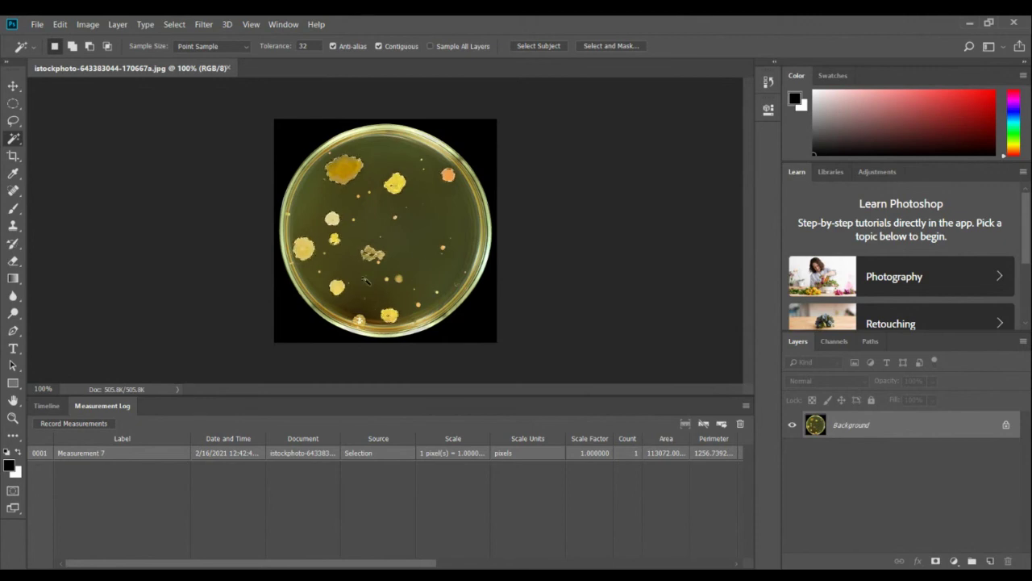
{"action": "key", "text": "shift"}
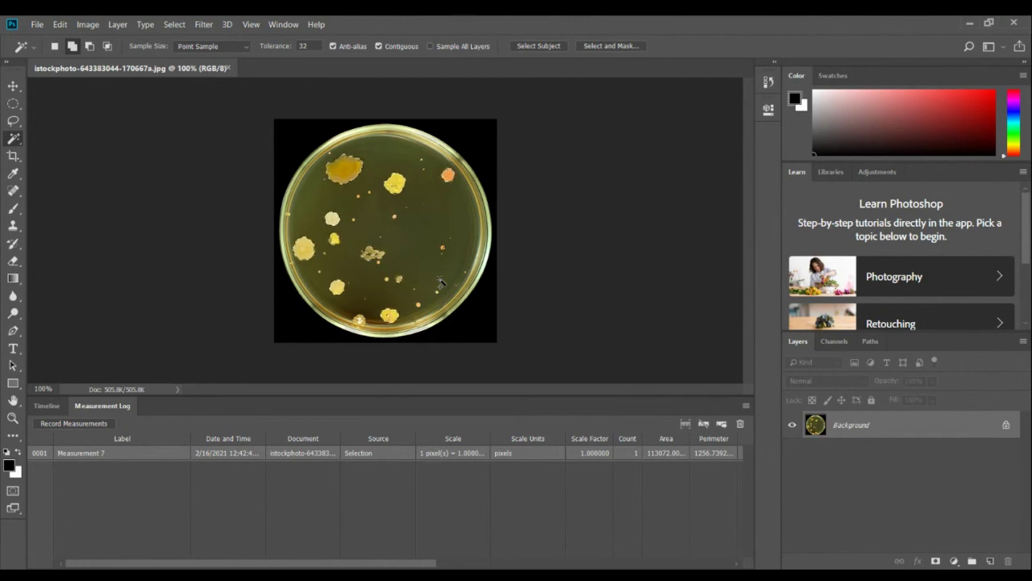
Add the irregular colony and agar areas to the Magic Wand selection, using Shift to add clicks.
{"action": "left_click", "coordinate": [358, 255], "text": "shift"}
{"action": "left_click", "coordinate": [360, 202], "text": "shift"}
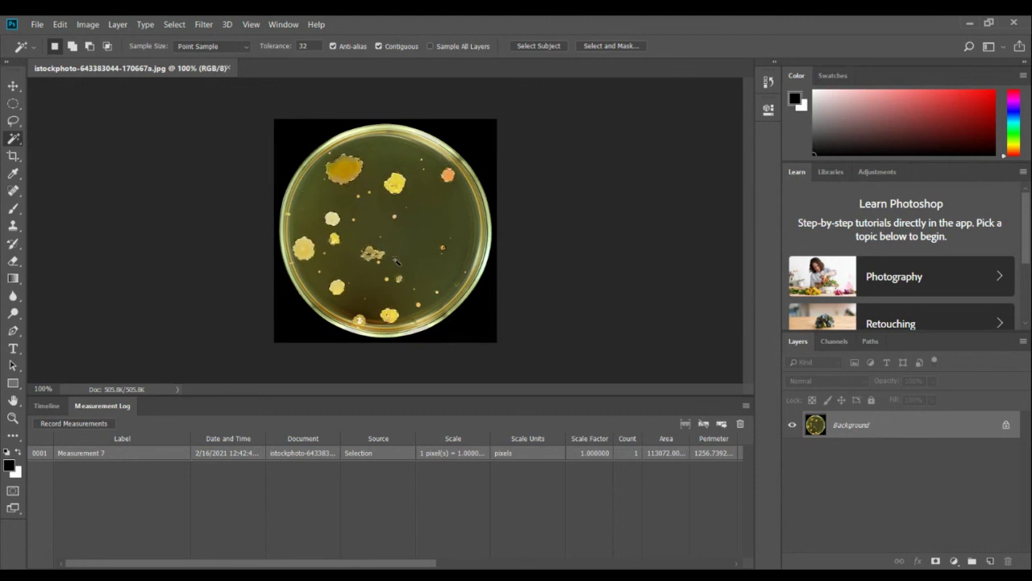
{"action": "key", "text": "shift"}
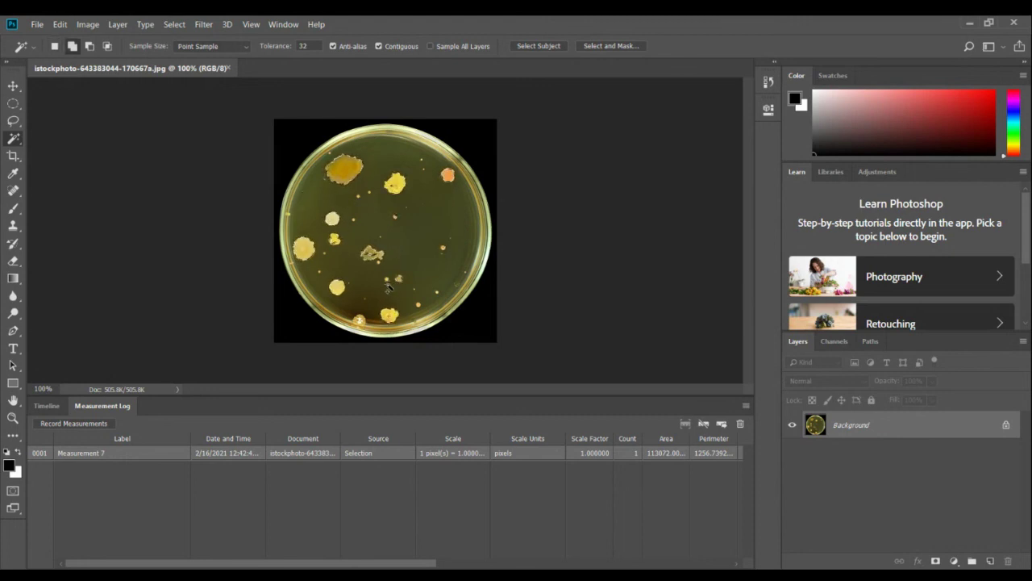
{"action": "left_click", "coordinate": [388, 288], "text": "shift"}
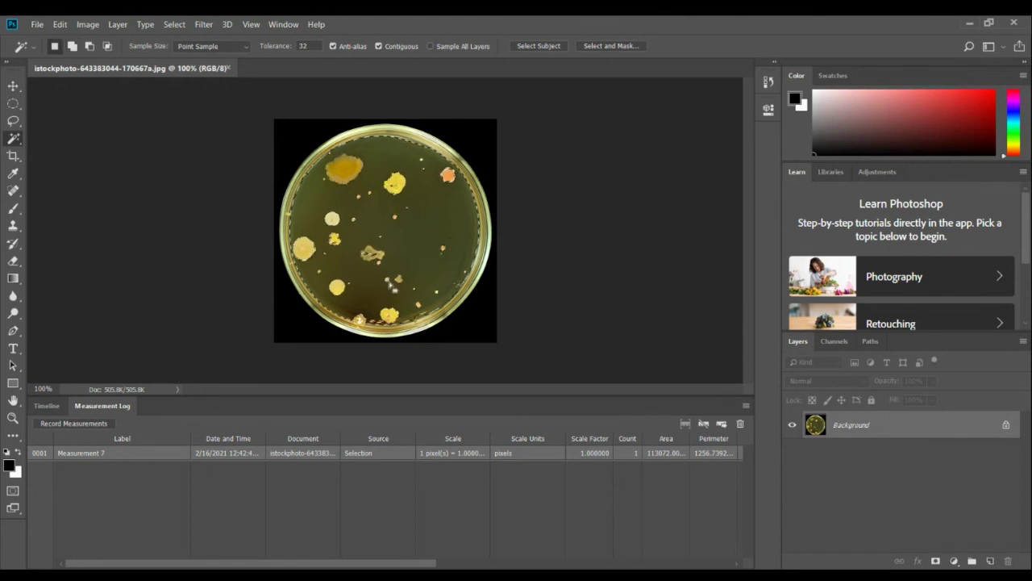
{"action": "key", "text": "shift"}
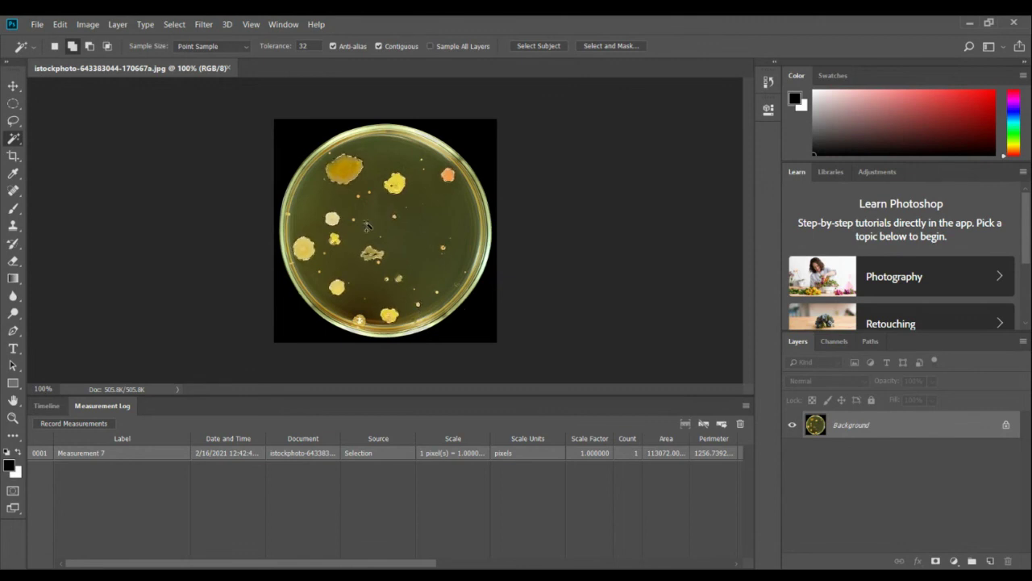
{"action": "key", "text": "shift"}
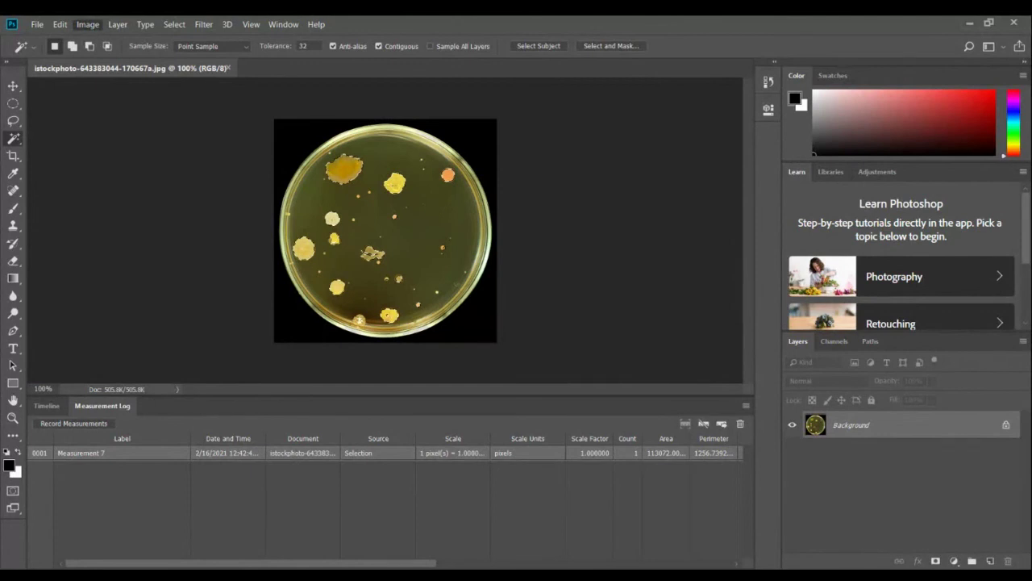
Record the colony selection as Measurement 8: 14 colonies totalling 9083 pixels, one row per feature.
{"action": "mouse_move", "coordinate": [161, 290]}
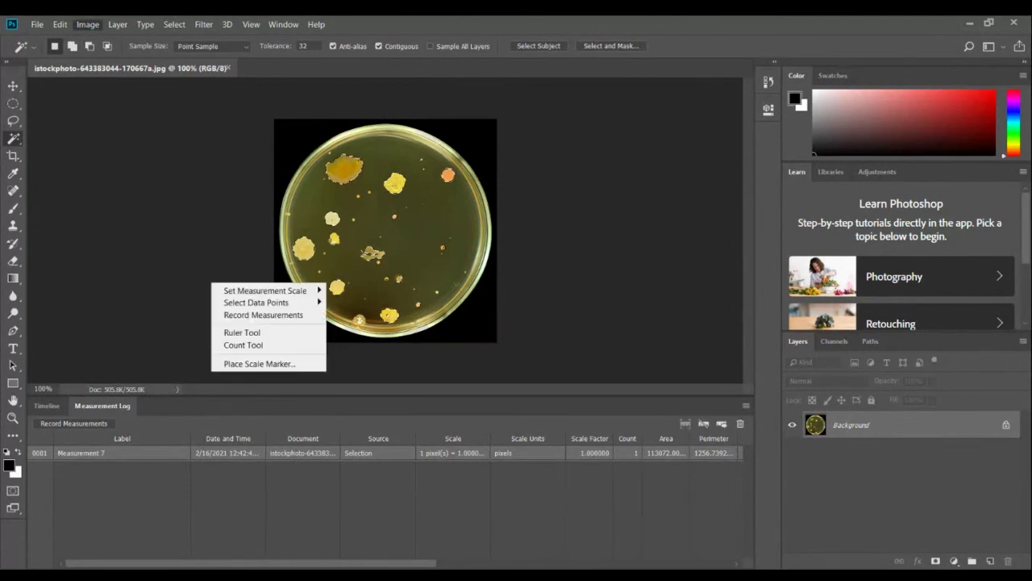
{"action": "left_click", "coordinate": [237, 316]}
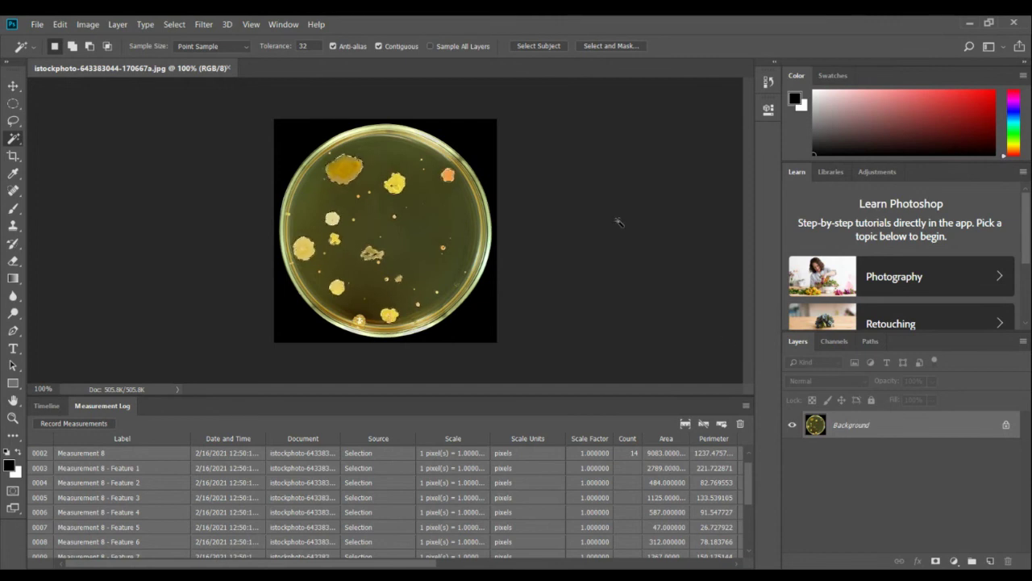
Deselect, select a yellow colony and the large colony, then undo the accidental agar addition.
{"action": "left_click", "coordinate": [222, 179]}
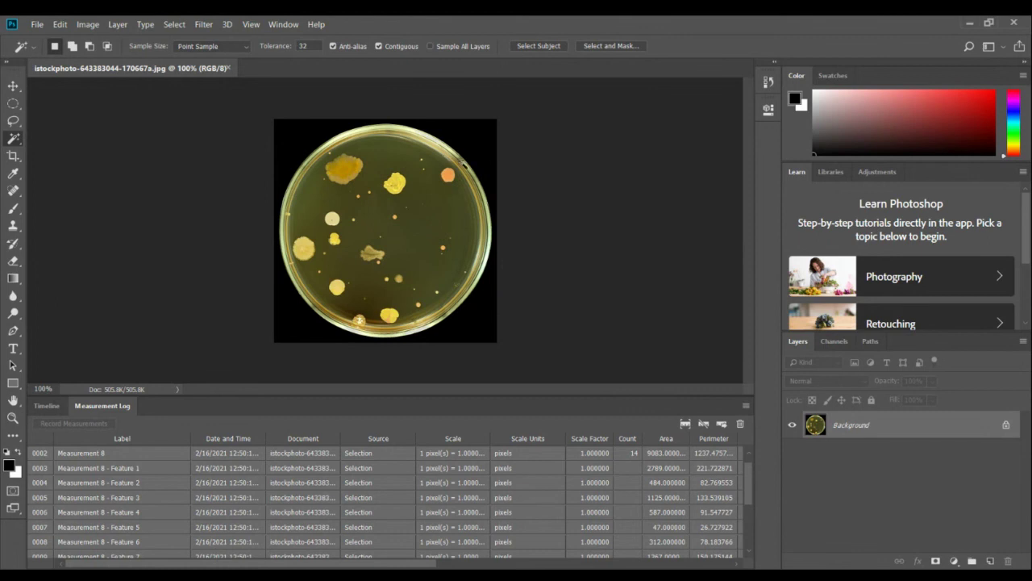
{"action": "left_click", "coordinate": [400, 184]}
{"action": "left_click", "coordinate": [361, 173], "text": "shift"}
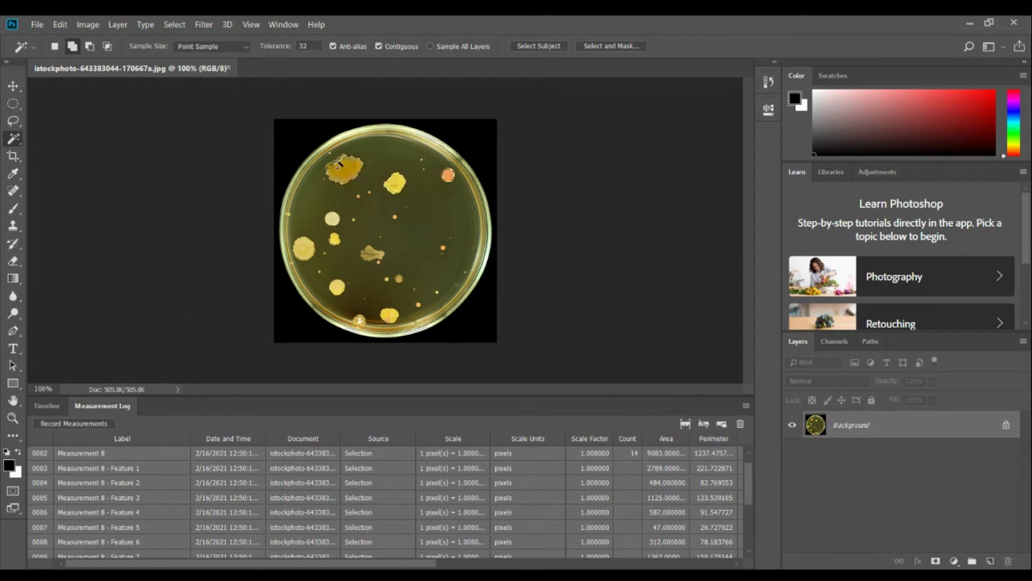
{"action": "left_click", "coordinate": [340, 231], "text": "shift"}
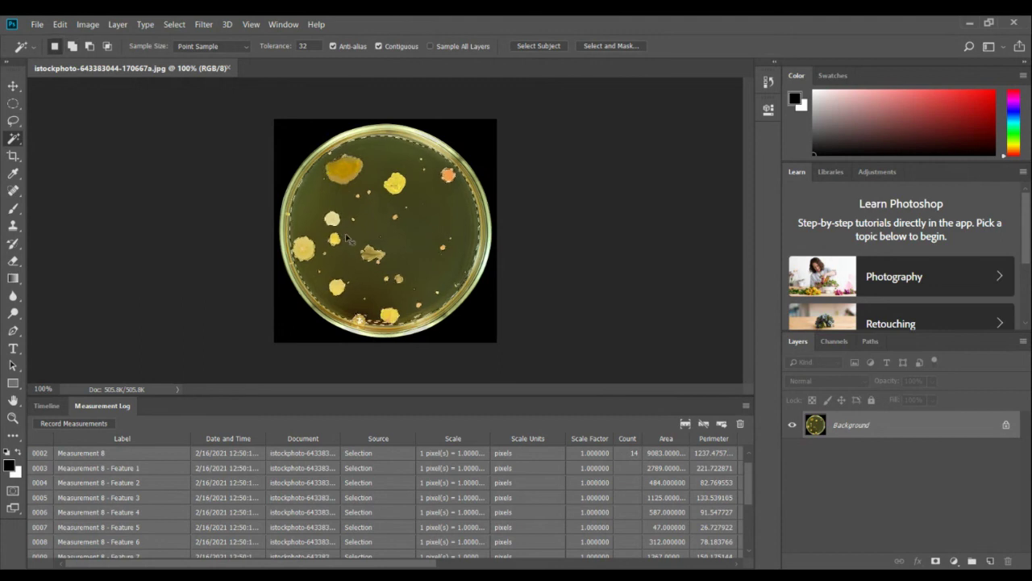
{"action": "key", "text": "ctrl+z"}
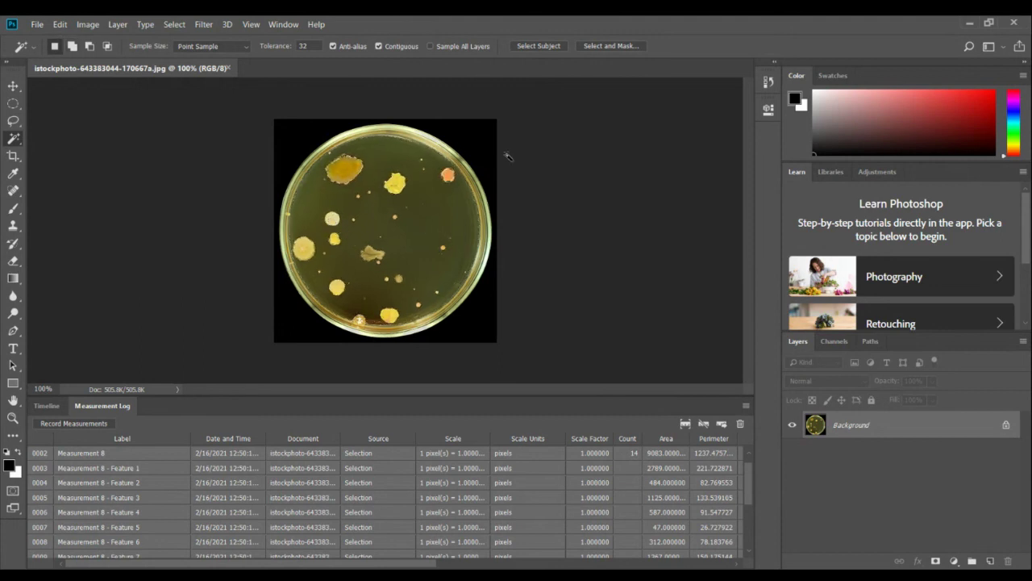
Deselect, then select the empty agar inside the dish plus the small leftover area.
{"action": "left_click", "coordinate": [160, 191]}
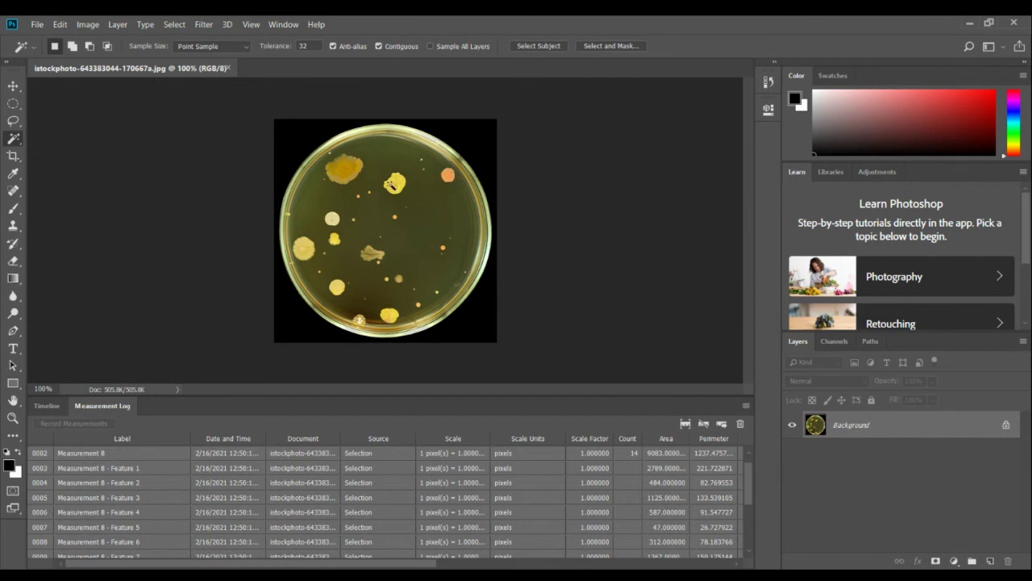
{"action": "left_click", "coordinate": [440, 210]}
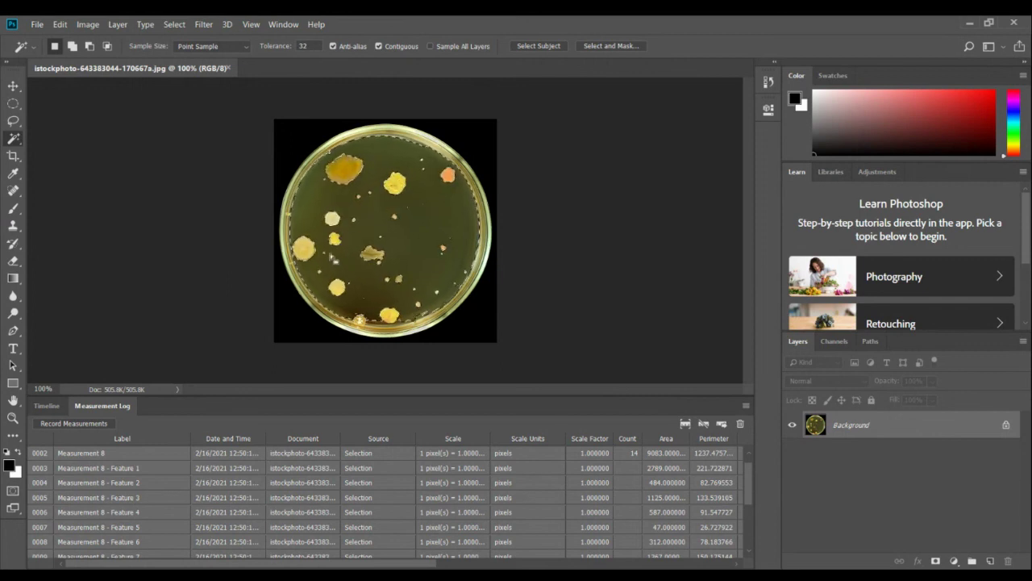
{"action": "left_click", "coordinate": [399, 278], "text": "shift"}
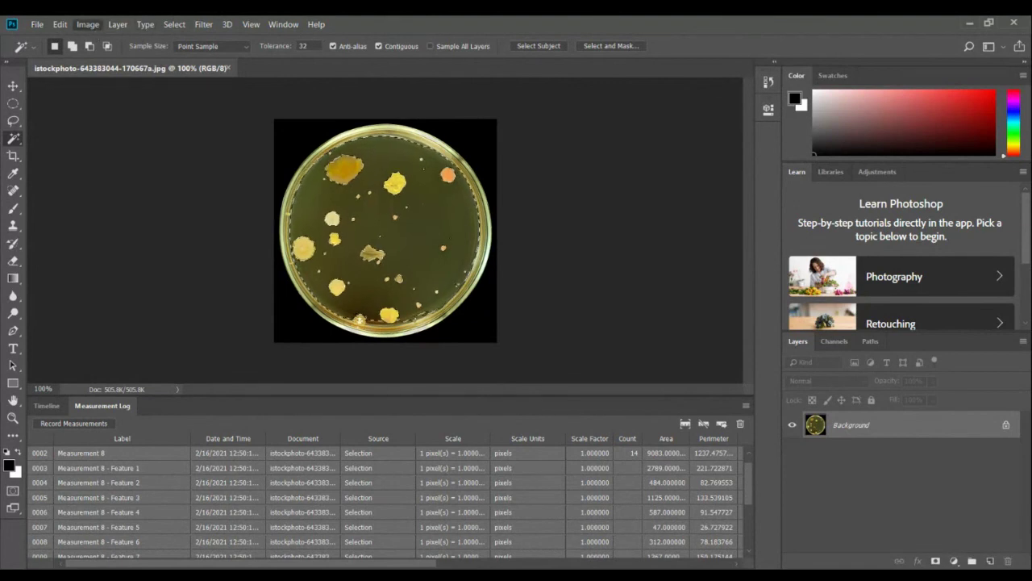
Record the agar selection as Measurement 9: count 1, area 88848 pixels, perimeter 1474.96.
{"action": "left_click", "coordinate": [87, 24]}
{"action": "mouse_move", "coordinate": [185, 289]}
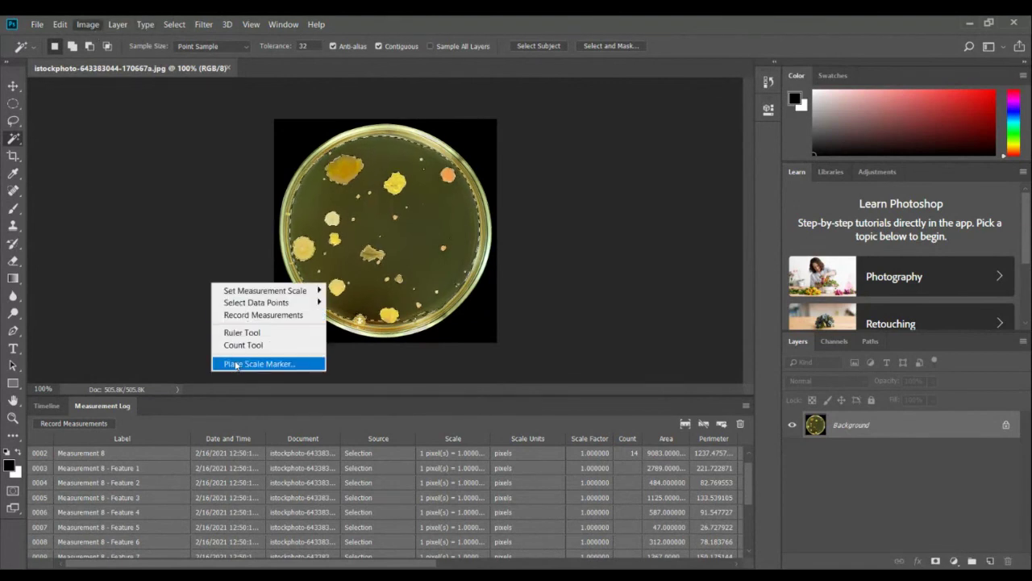
{"action": "left_click", "coordinate": [246, 316]}
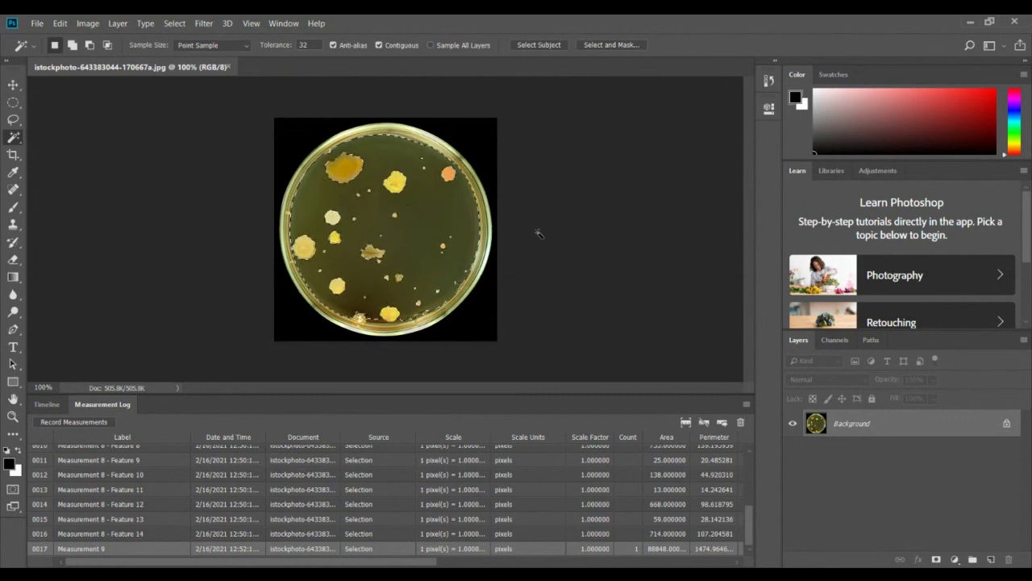
Clear the agar selection and draw an Elliptical Marquee circle just inside the dish rim.
{"action": "key", "text": "ctrl+d"}
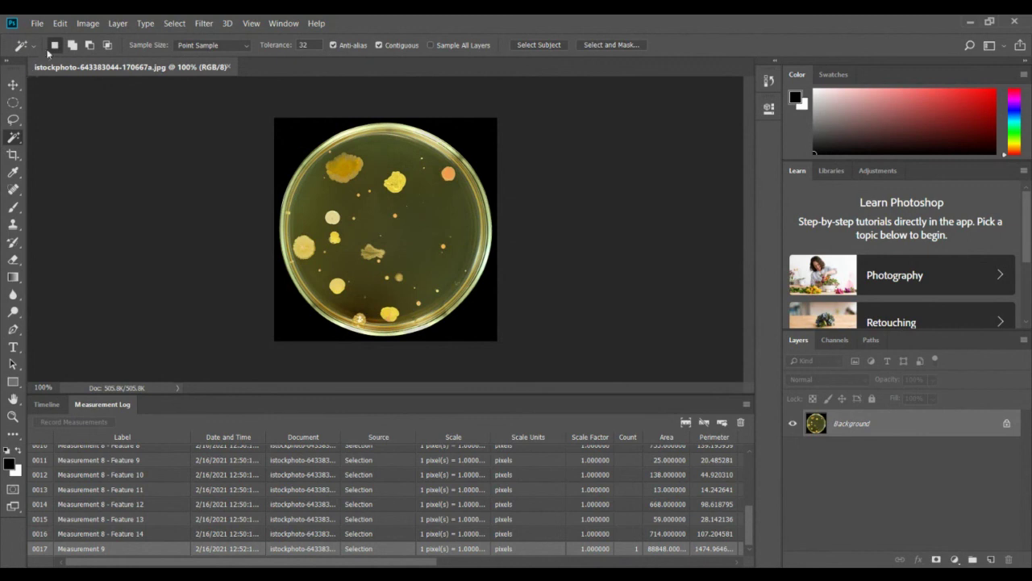
{"action": "left_click", "coordinate": [13, 102]}
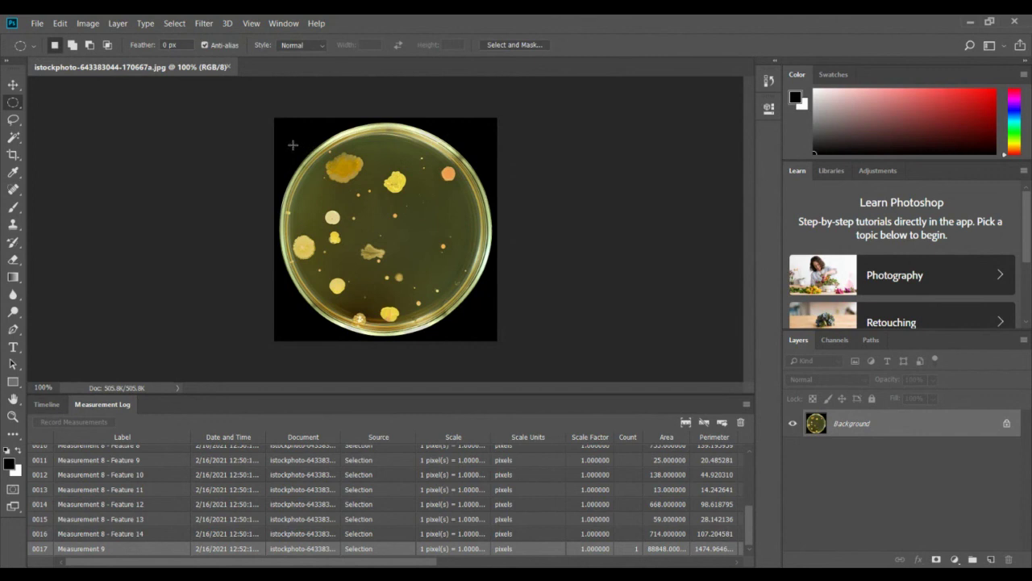
{"action": "left_click_drag", "start_coordinate": [300, 148], "coordinate": [449, 259]}
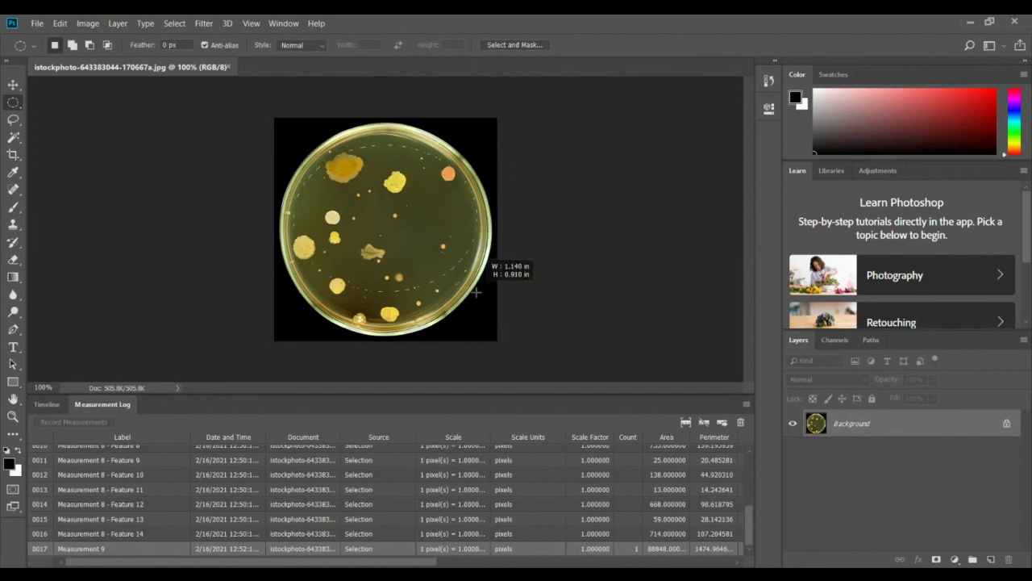
{"action": "left_click_drag", "start_coordinate": [476, 292], "coordinate": [475, 319]}
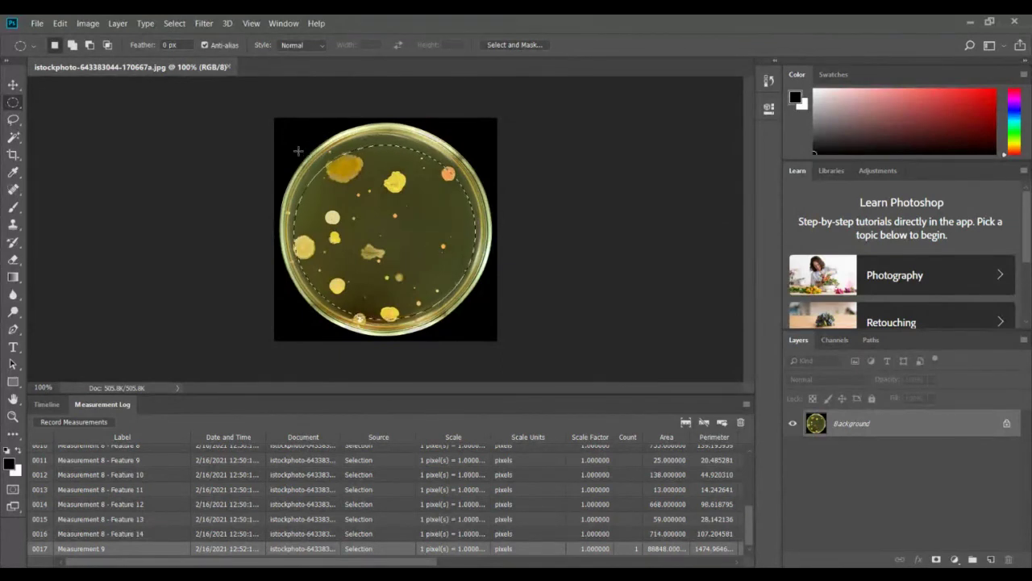
{"action": "left_click_drag", "start_coordinate": [409, 193], "coordinate": [477, 272]}
{"action": "left_click", "coordinate": [444, 213]}
{"action": "left_click_drag", "start_coordinate": [287, 126], "coordinate": [479, 324]}
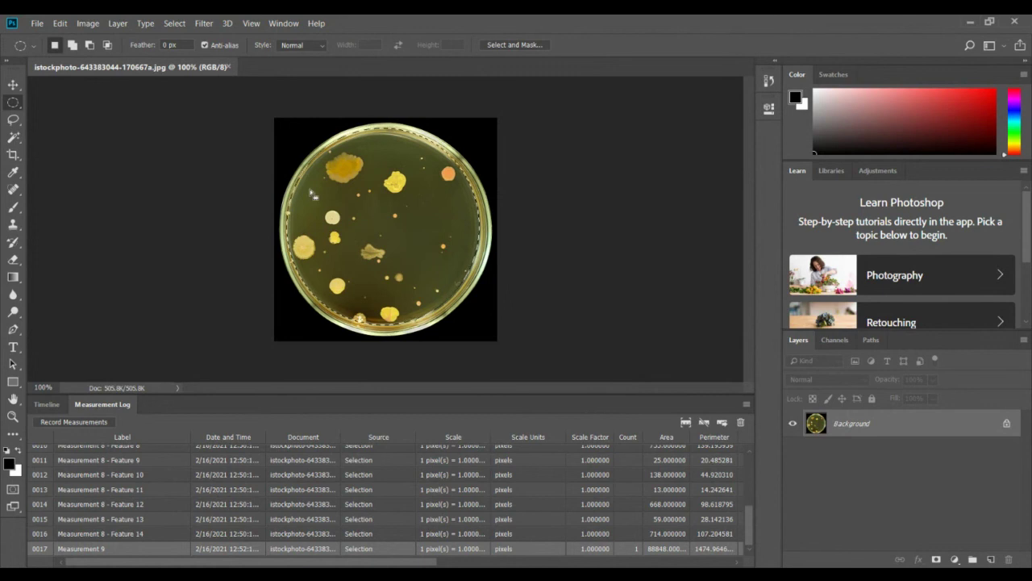